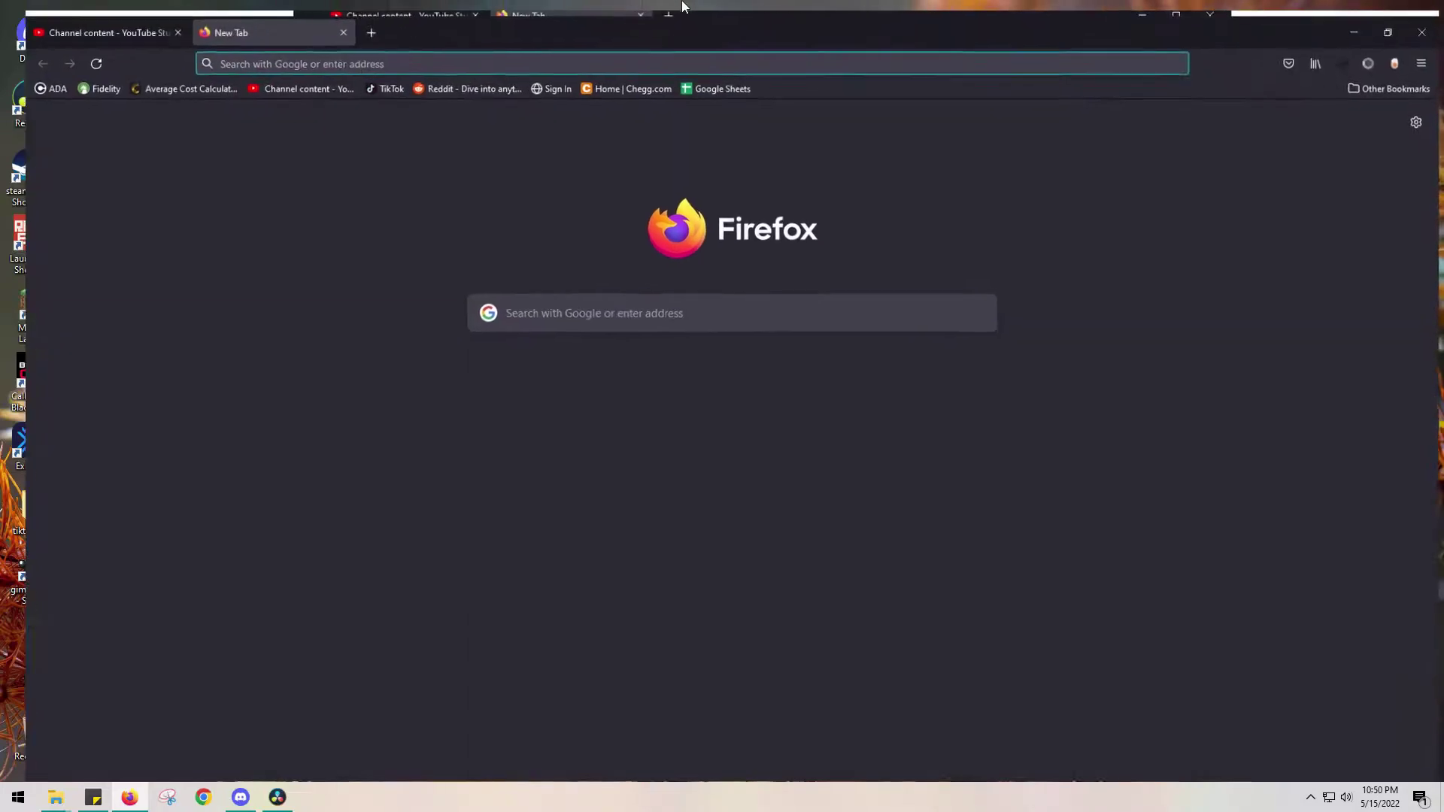
Search the web for "penetrator mod eldenring" and open The Penetrator's Elden Ring page on Nexus Mods.
{"action": "left_click", "coordinate": [384, 49]}
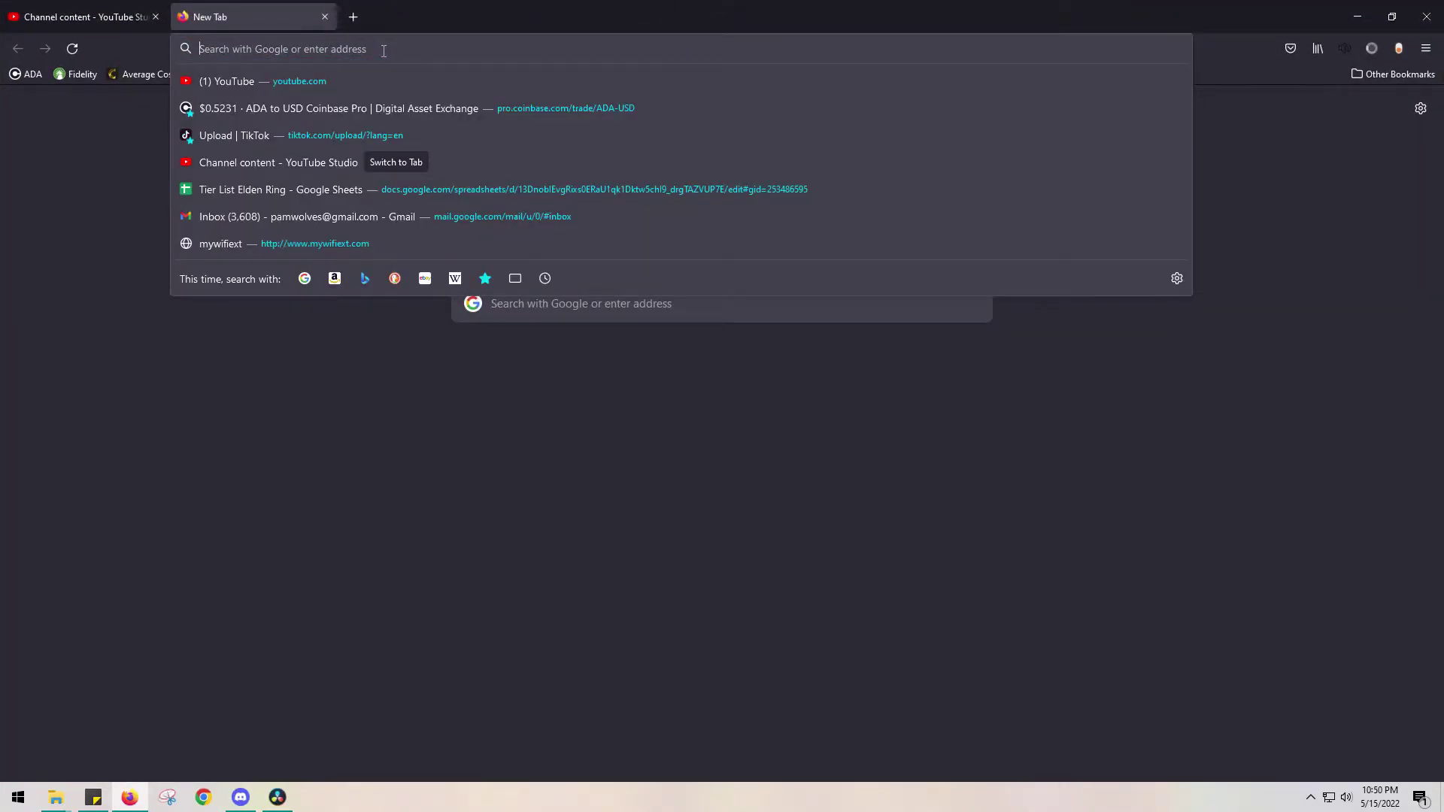
{"action": "type", "text": "pene"}
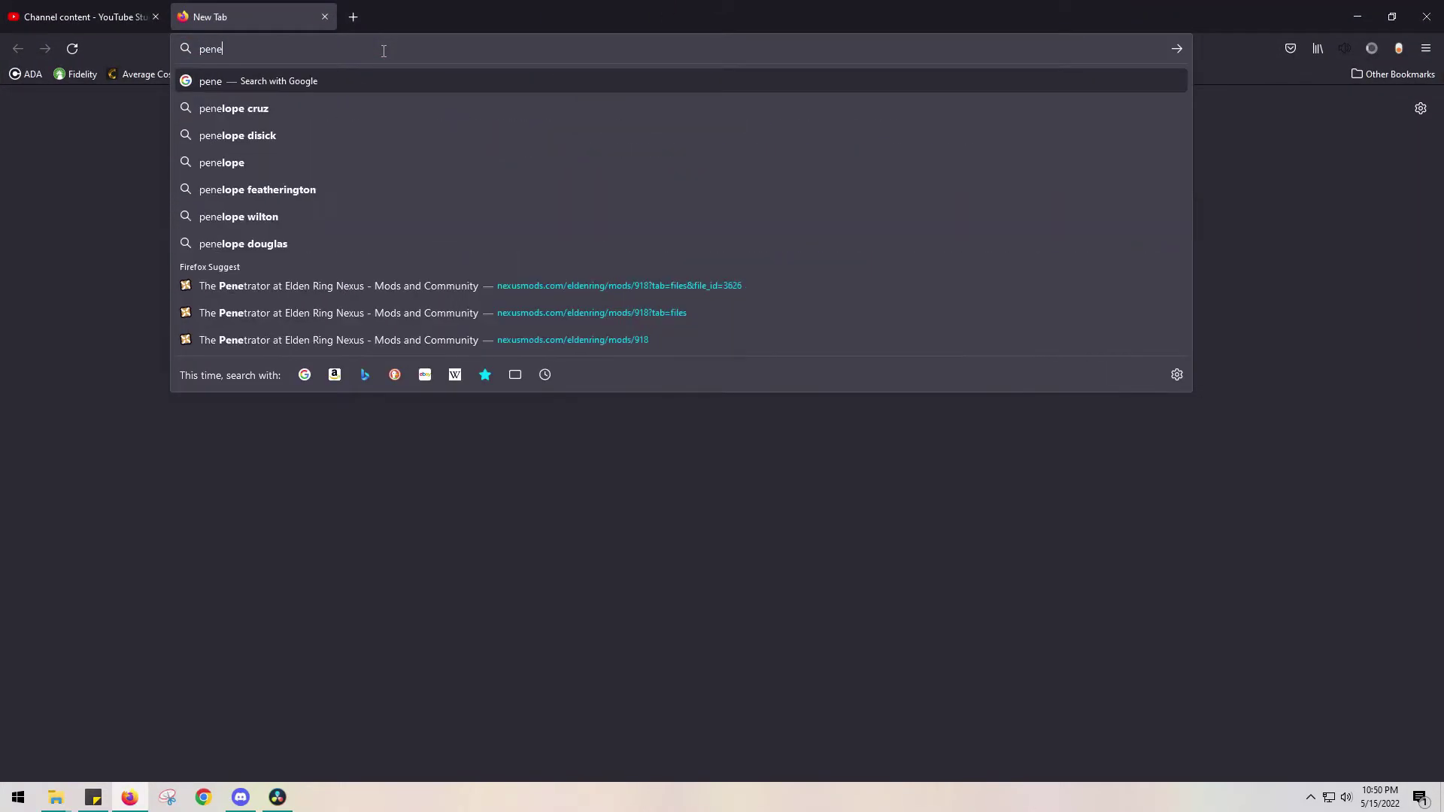
{"action": "type", "text": "trator mo"}
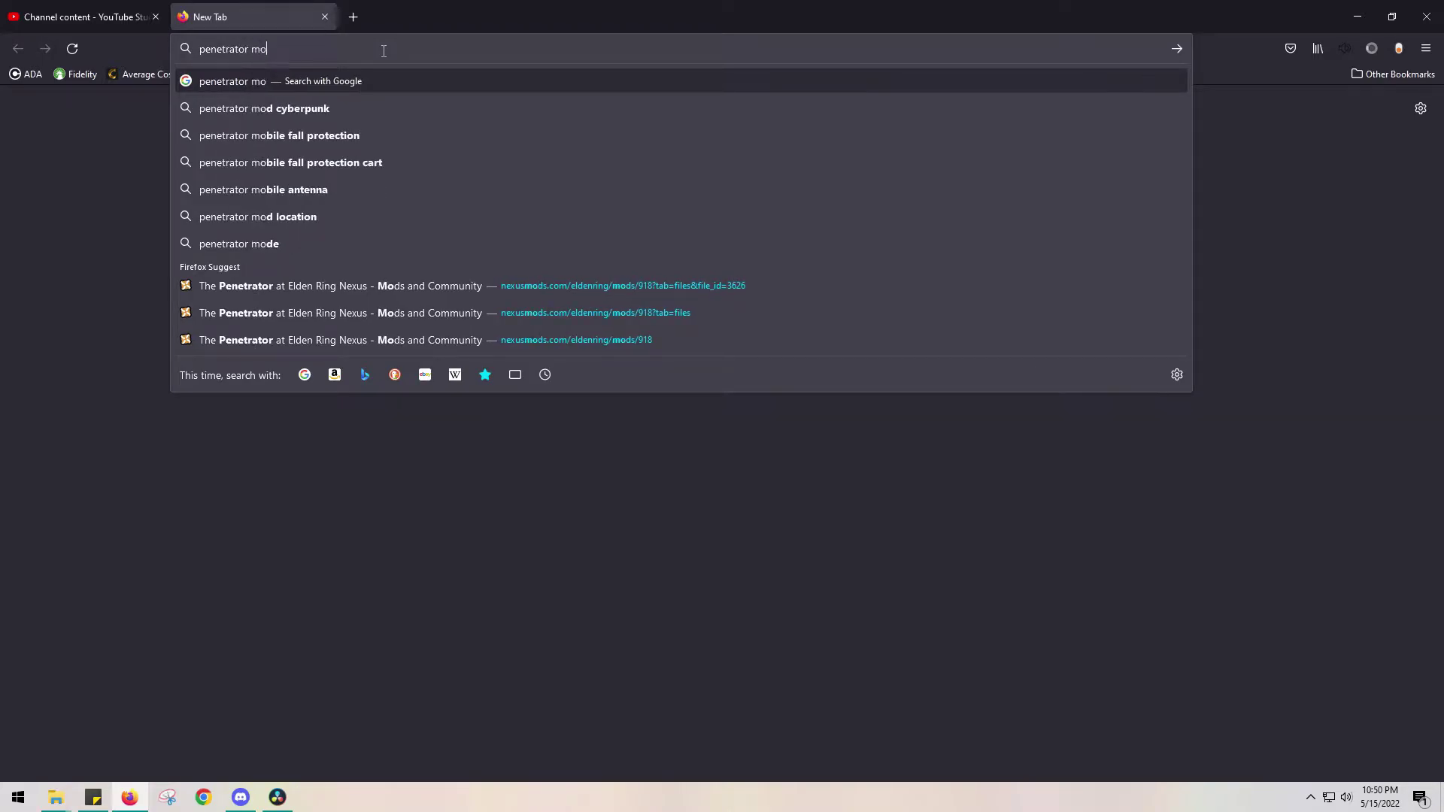
{"action": "type", "text": "d eldenring"}
{"action": "key", "text": "Return"}
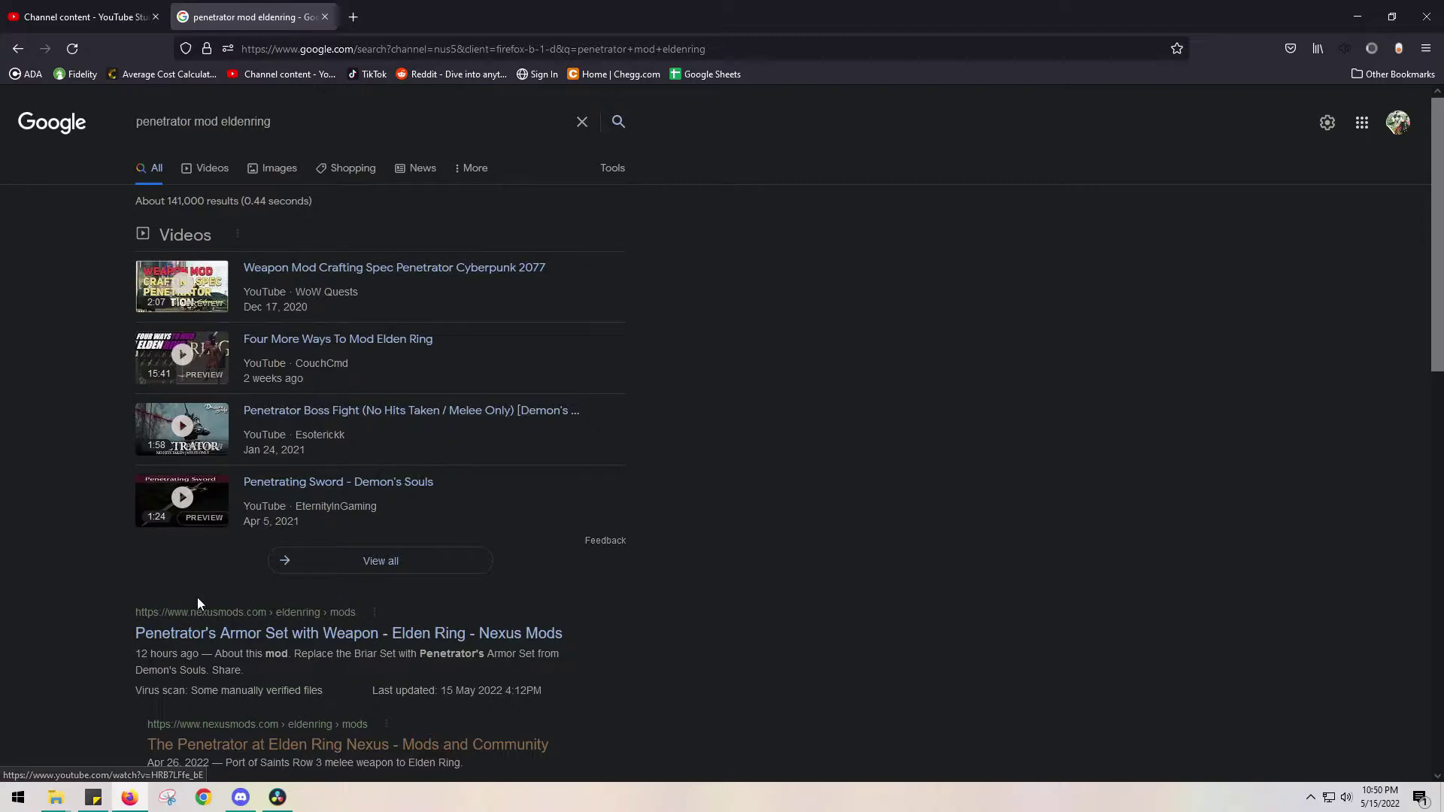
{"action": "scroll", "coordinate": [130, 572], "scroll_direction": "down", "scroll_amount": 1}
{"action": "left_click", "coordinate": [364, 668]}
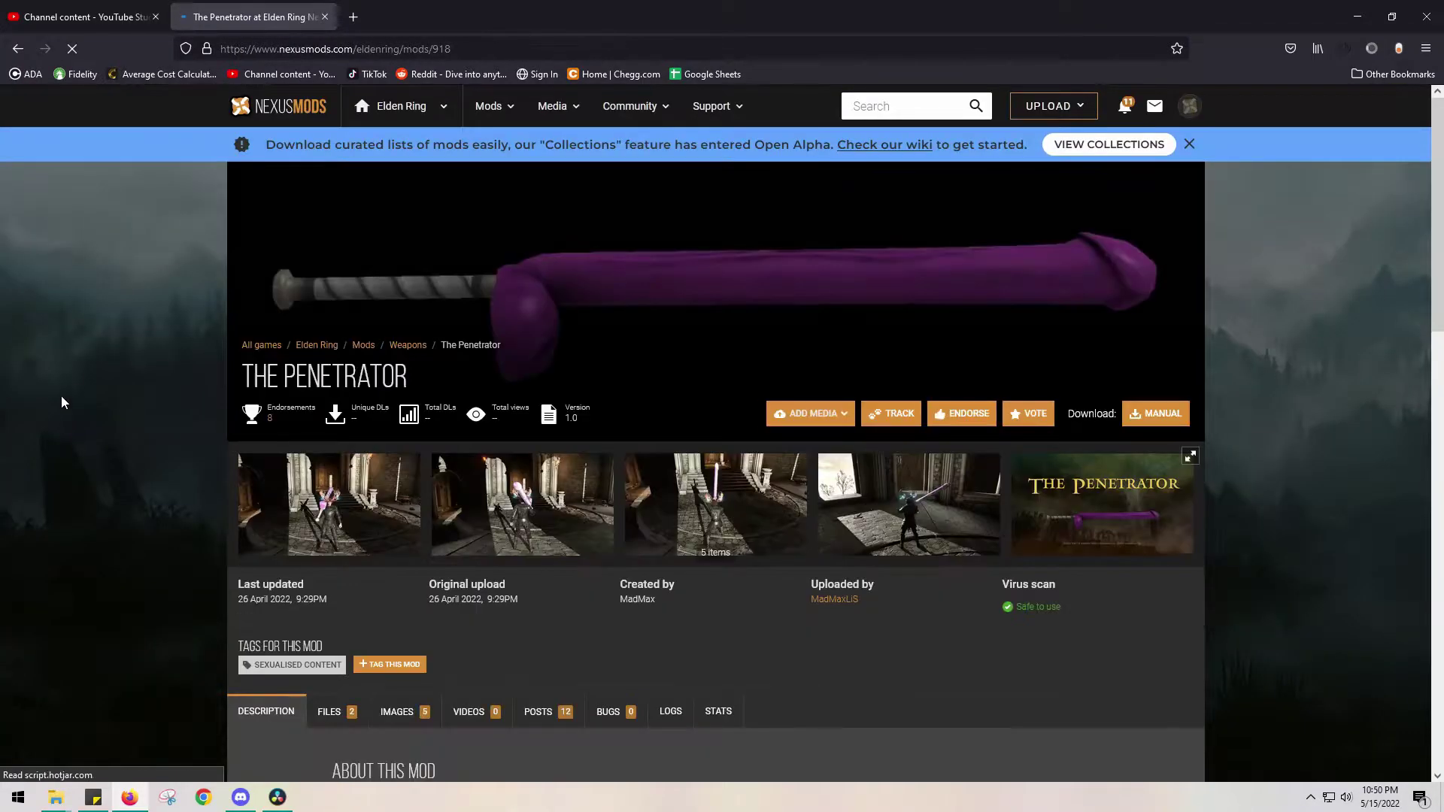
Read the mod's description, including which weapon it replaces and its installation variants.
{"action": "scroll", "coordinate": [73, 389], "scroll_direction": "down", "scroll_amount": 2}
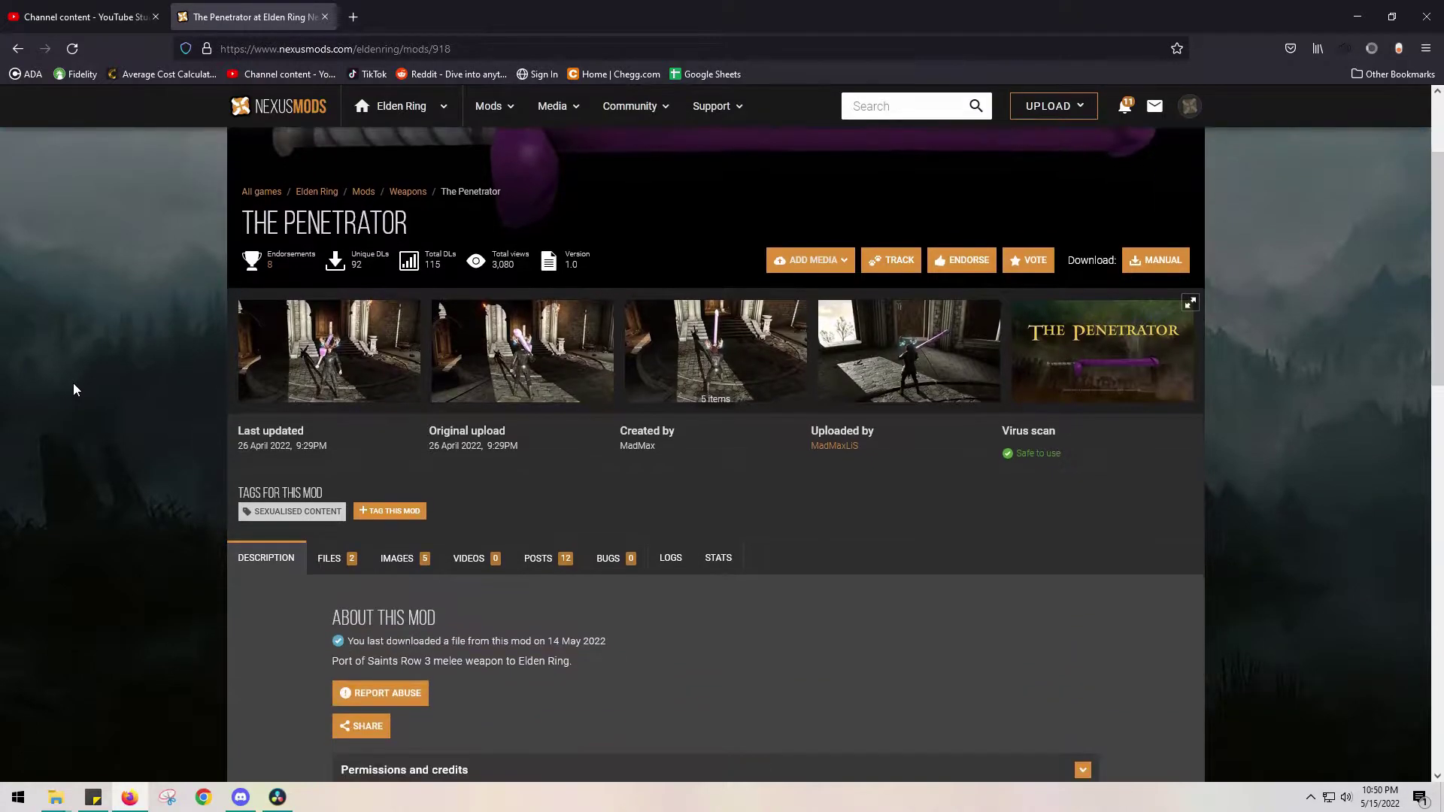
{"action": "scroll", "coordinate": [73, 389], "scroll_direction": "down", "scroll_amount": 3}
{"action": "scroll", "coordinate": [74, 389], "scroll_direction": "down", "scroll_amount": 1}
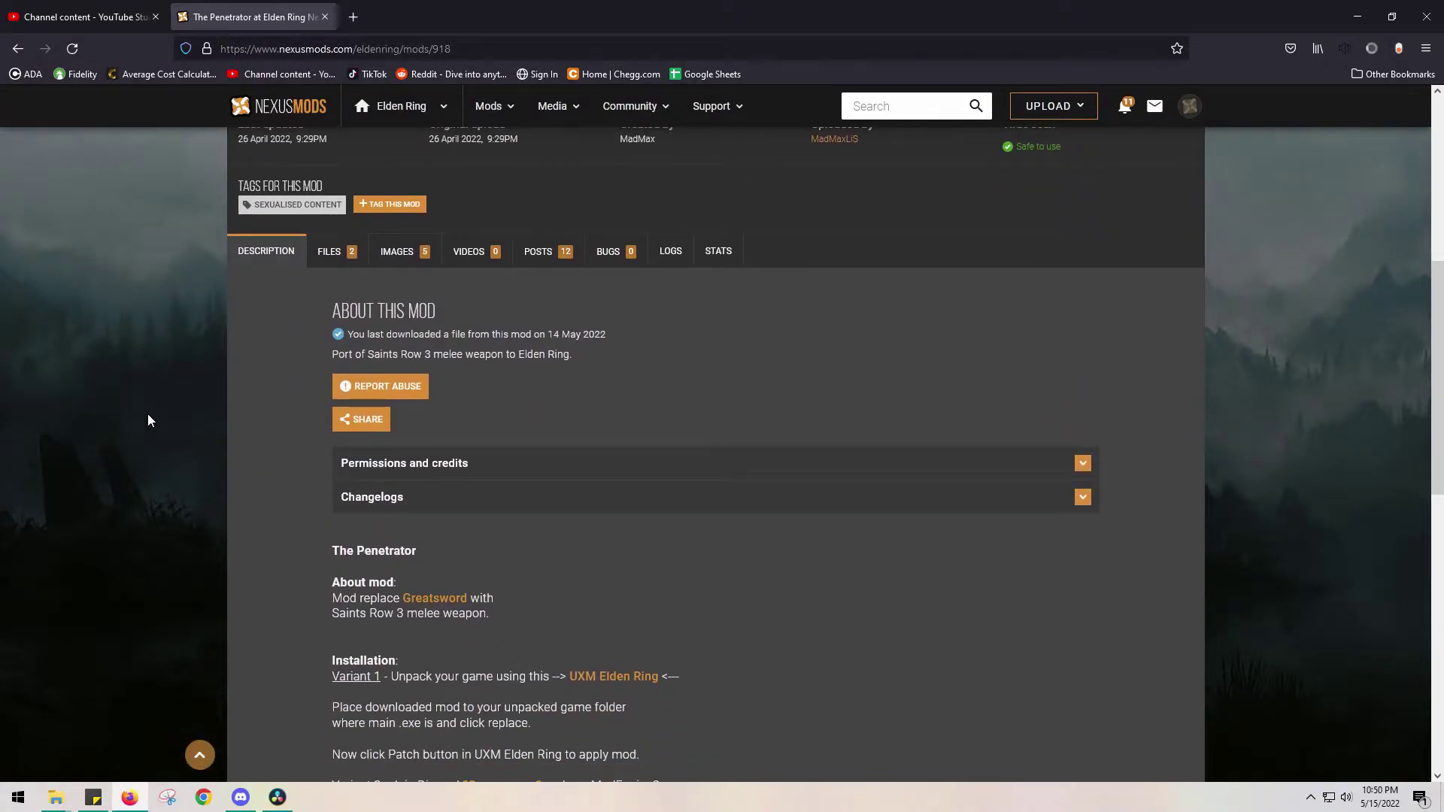
{"action": "scroll", "coordinate": [143, 420], "scroll_direction": "down", "scroll_amount": 2}
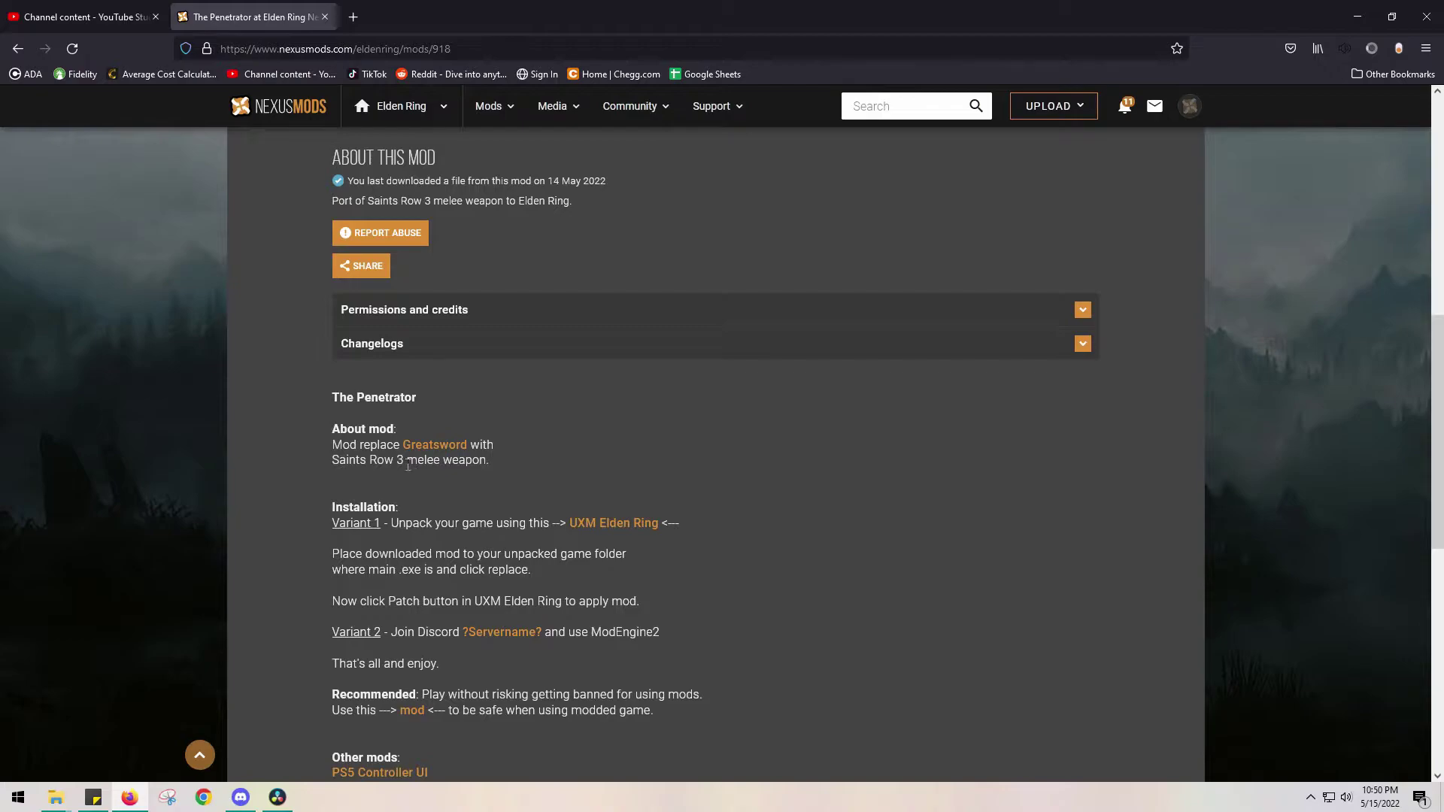
{"action": "scroll", "coordinate": [374, 449], "scroll_direction": "down", "scroll_amount": 1}
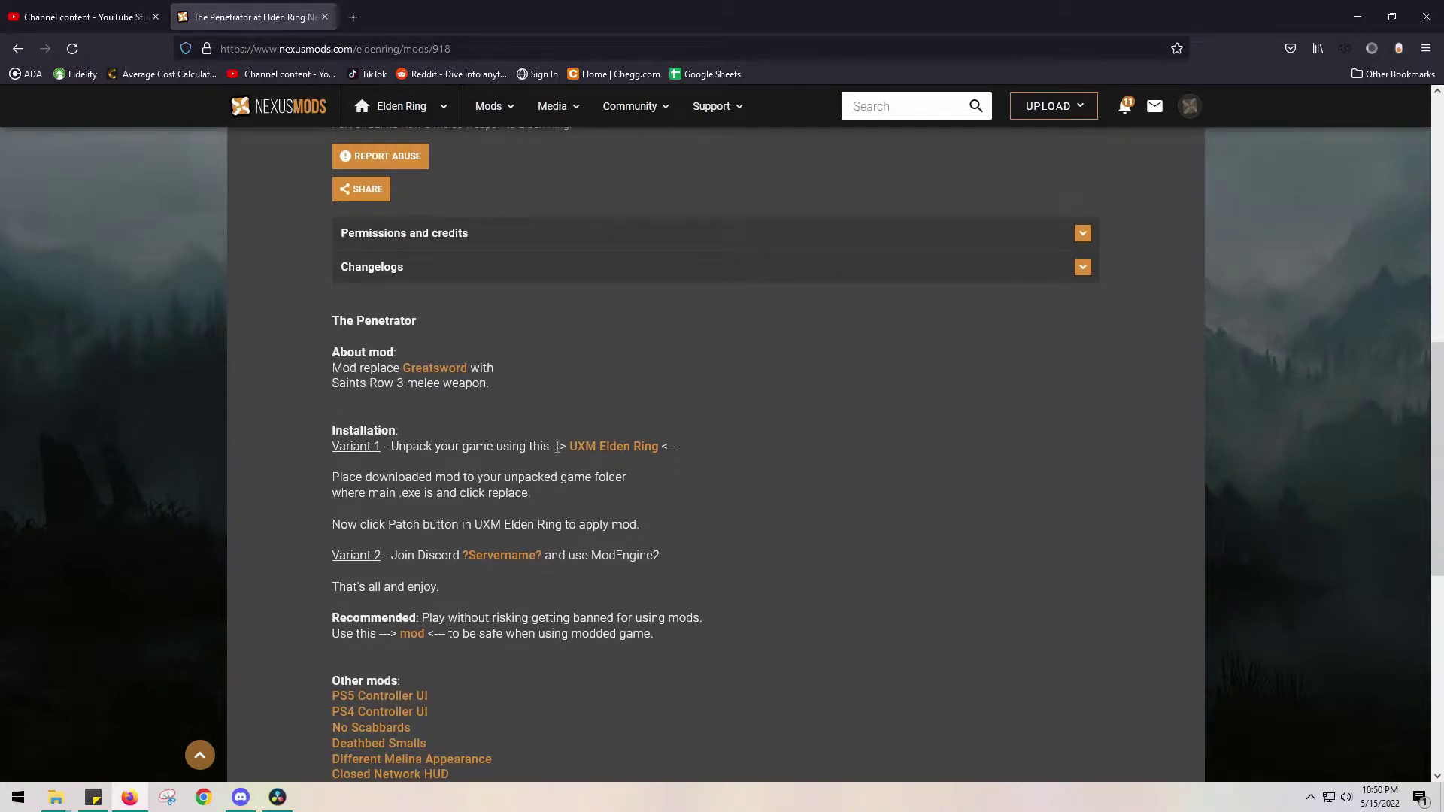
{"action": "scroll", "coordinate": [307, 468], "scroll_direction": "down", "scroll_amount": 2}
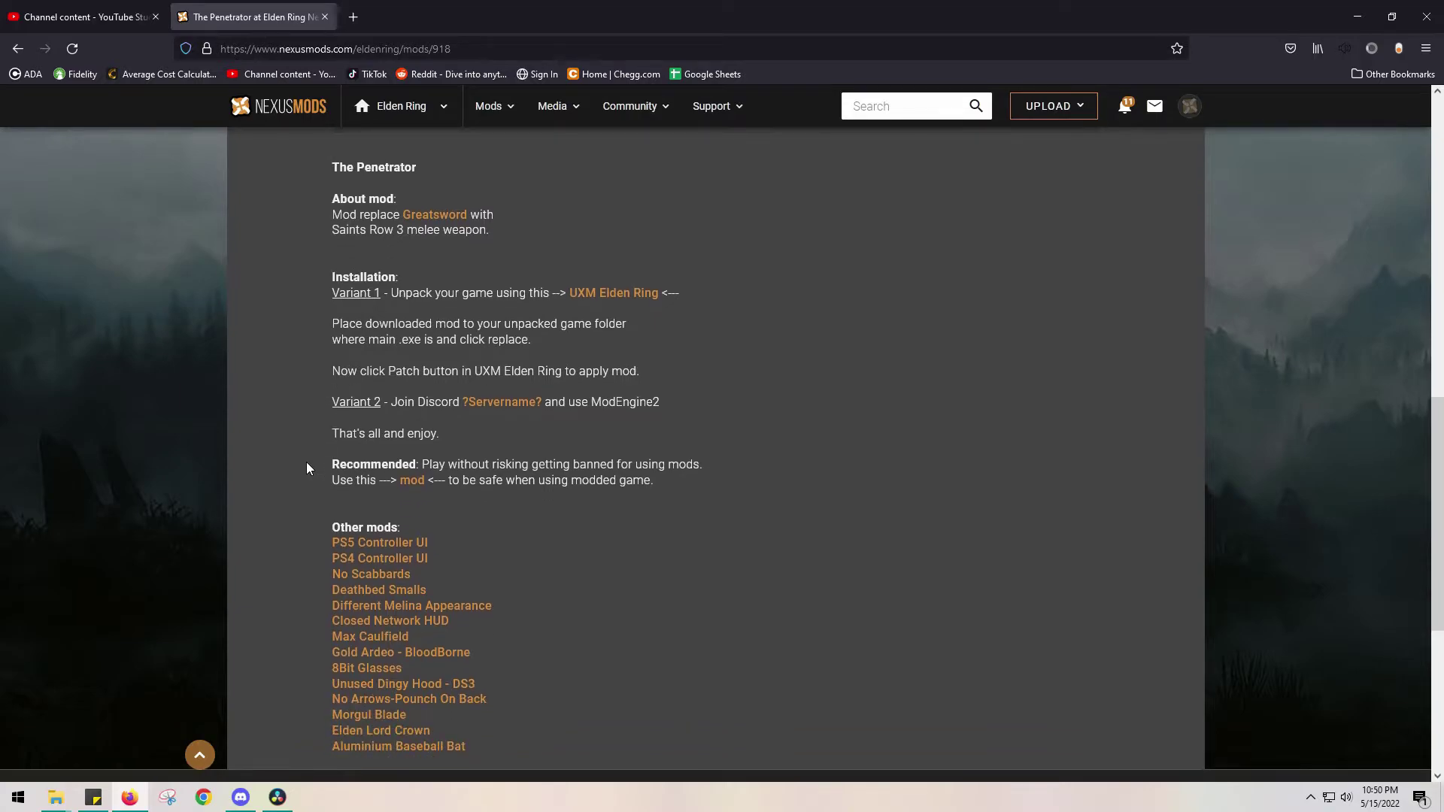
Manually download The Penetrator - Matte from the mod's main files.
{"action": "scroll", "coordinate": [305, 462], "scroll_direction": "up", "scroll_amount": 8}
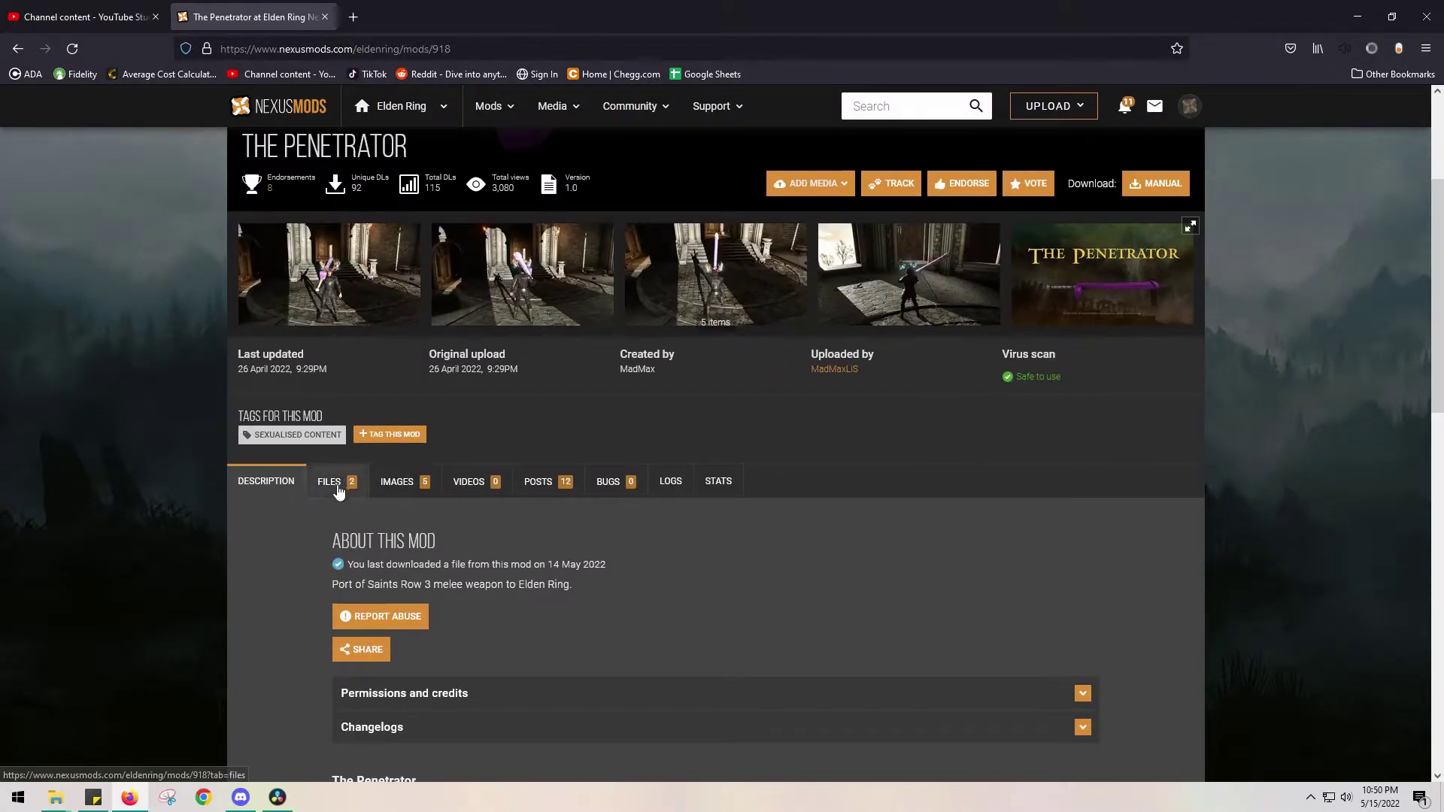
{"action": "left_click", "coordinate": [338, 491]}
{"action": "scroll", "coordinate": [342, 482], "scroll_direction": "down", "scroll_amount": 4}
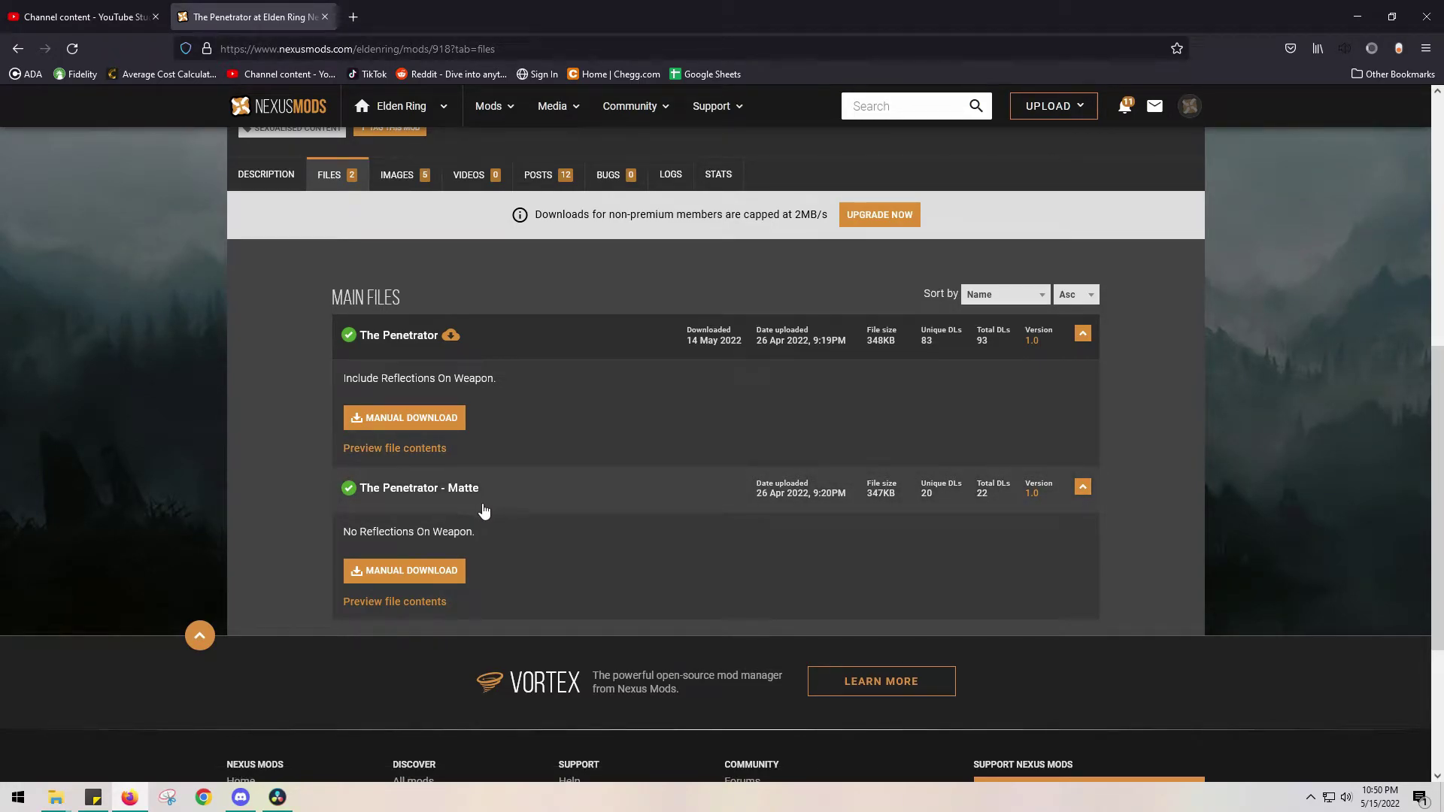
{"action": "left_click", "coordinate": [372, 574]}
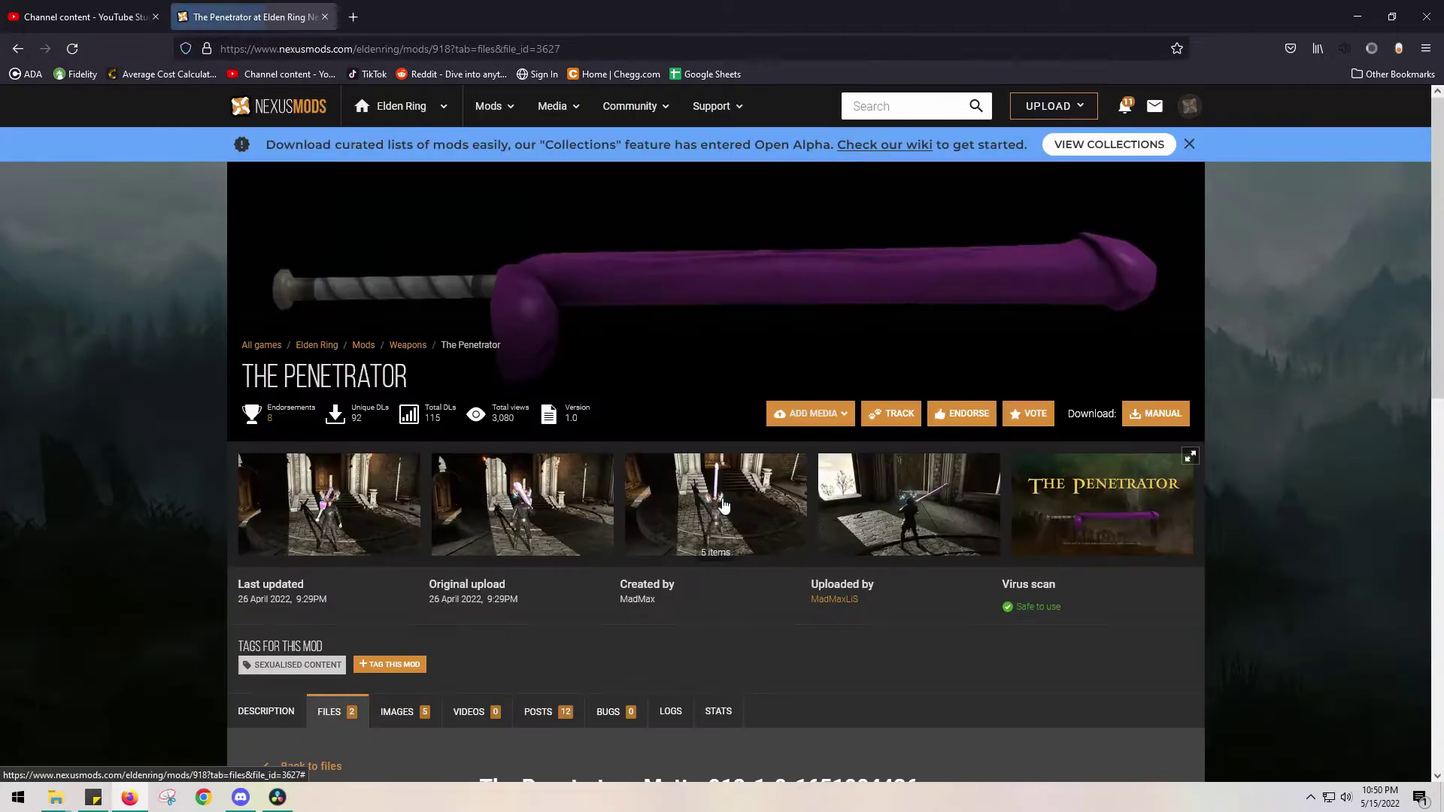
{"action": "left_click", "coordinate": [757, 549]}
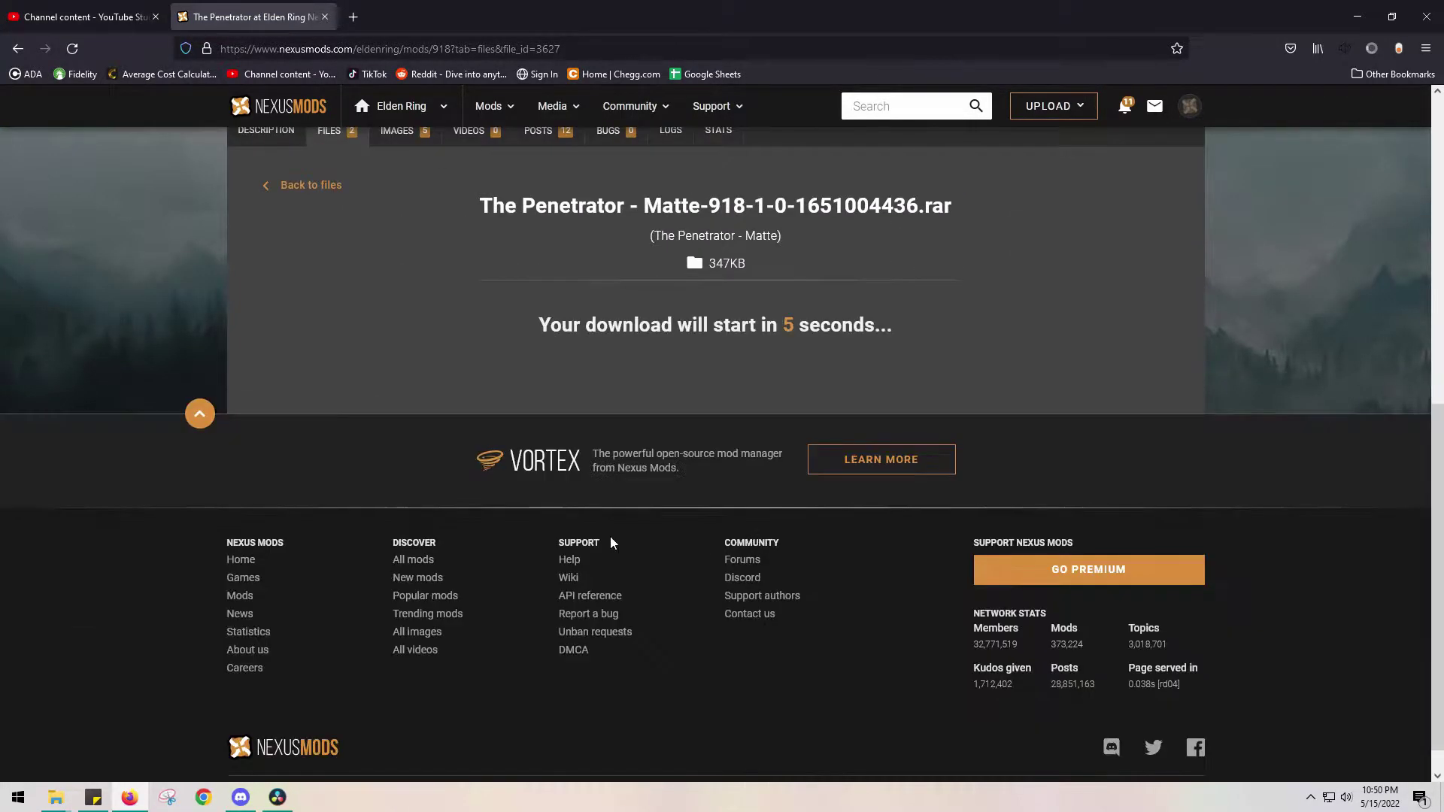
{"action": "scroll", "coordinate": [540, 393], "scroll_direction": "up", "scroll_amount": 2}
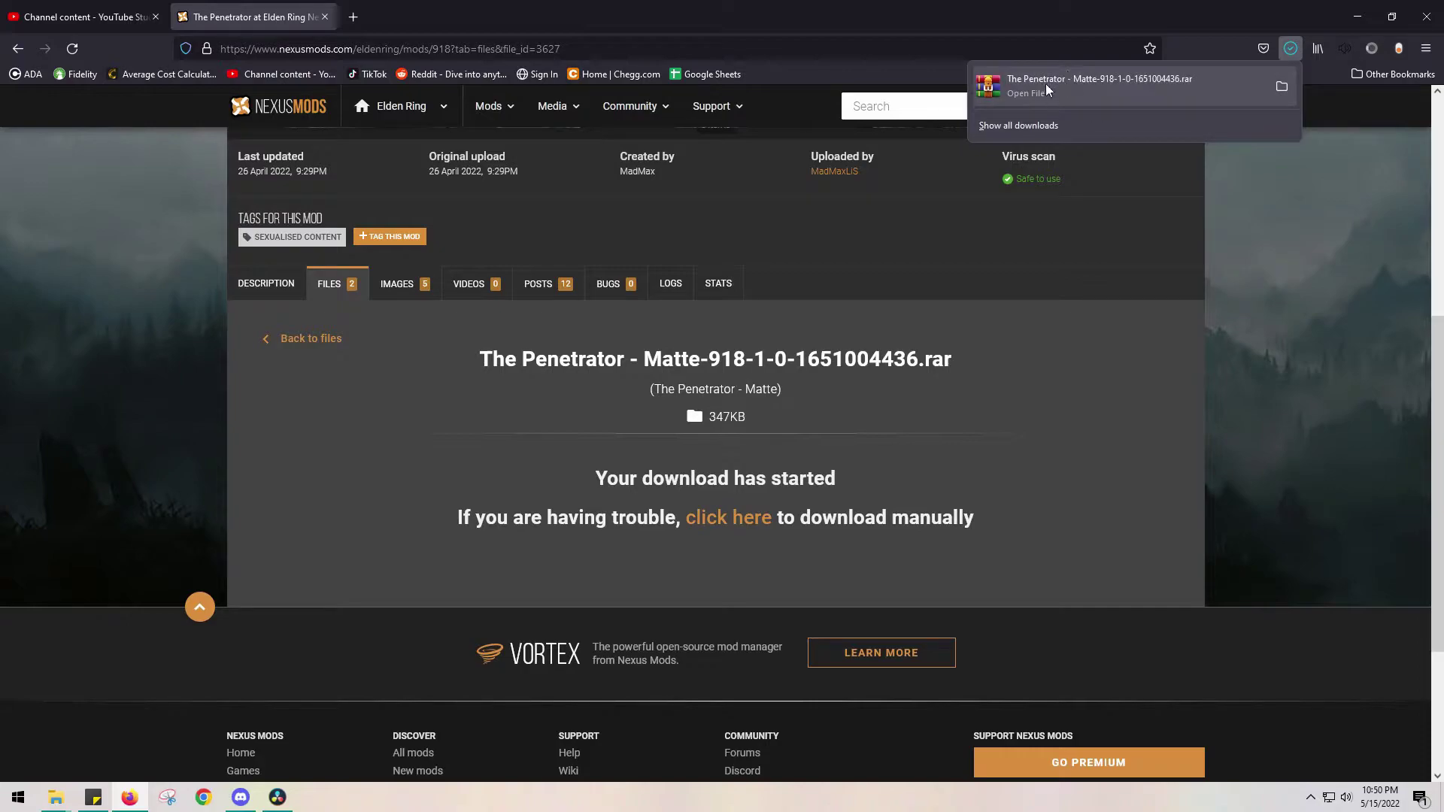
Place the downloaded Matte archive on the desktop and extract it into a folder of the same name.
{"action": "left_click", "coordinate": [1099, 85]}
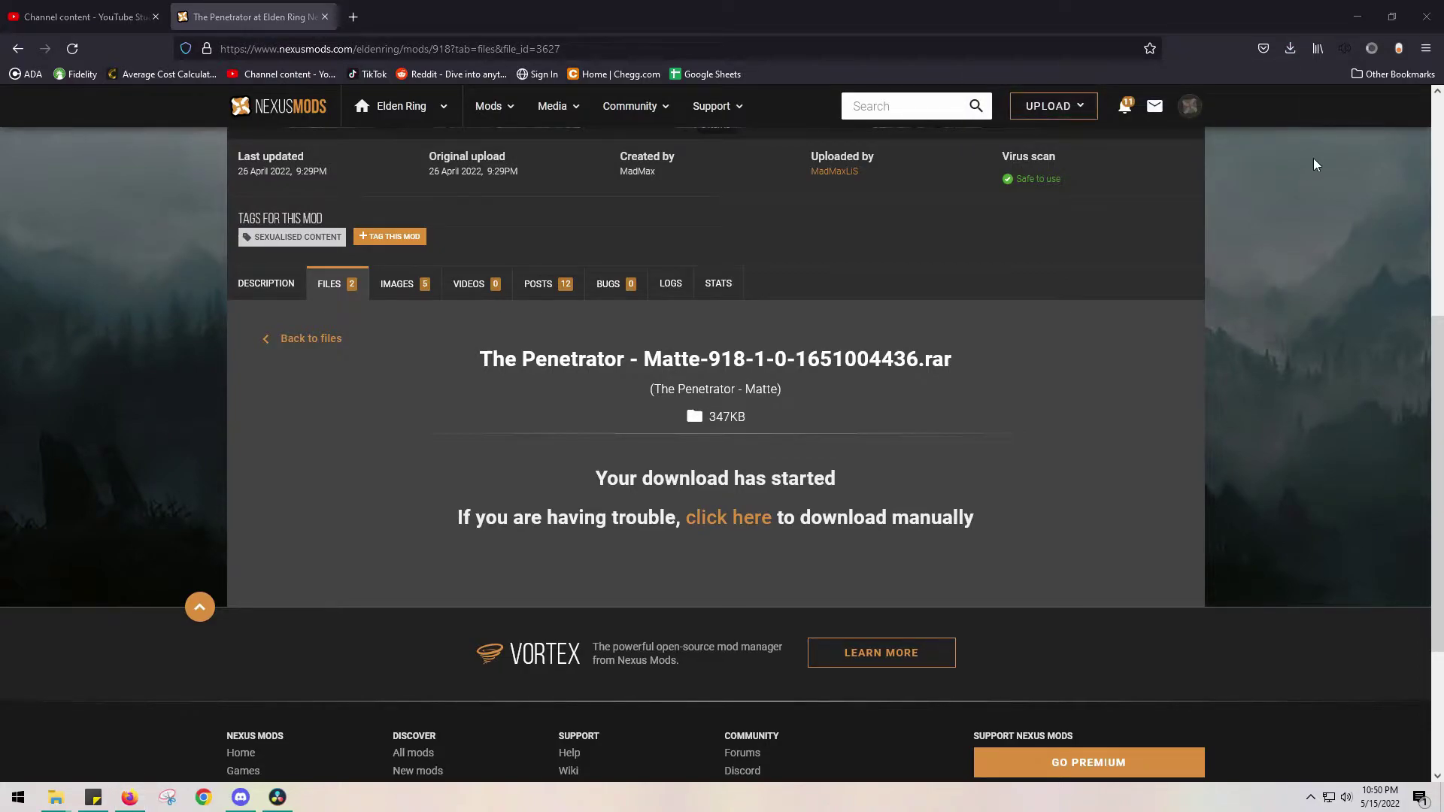
{"action": "left_click", "coordinate": [1368, 16]}
{"action": "left_click_drag", "start_coordinate": [601, 289], "coordinate": [580, 215]}
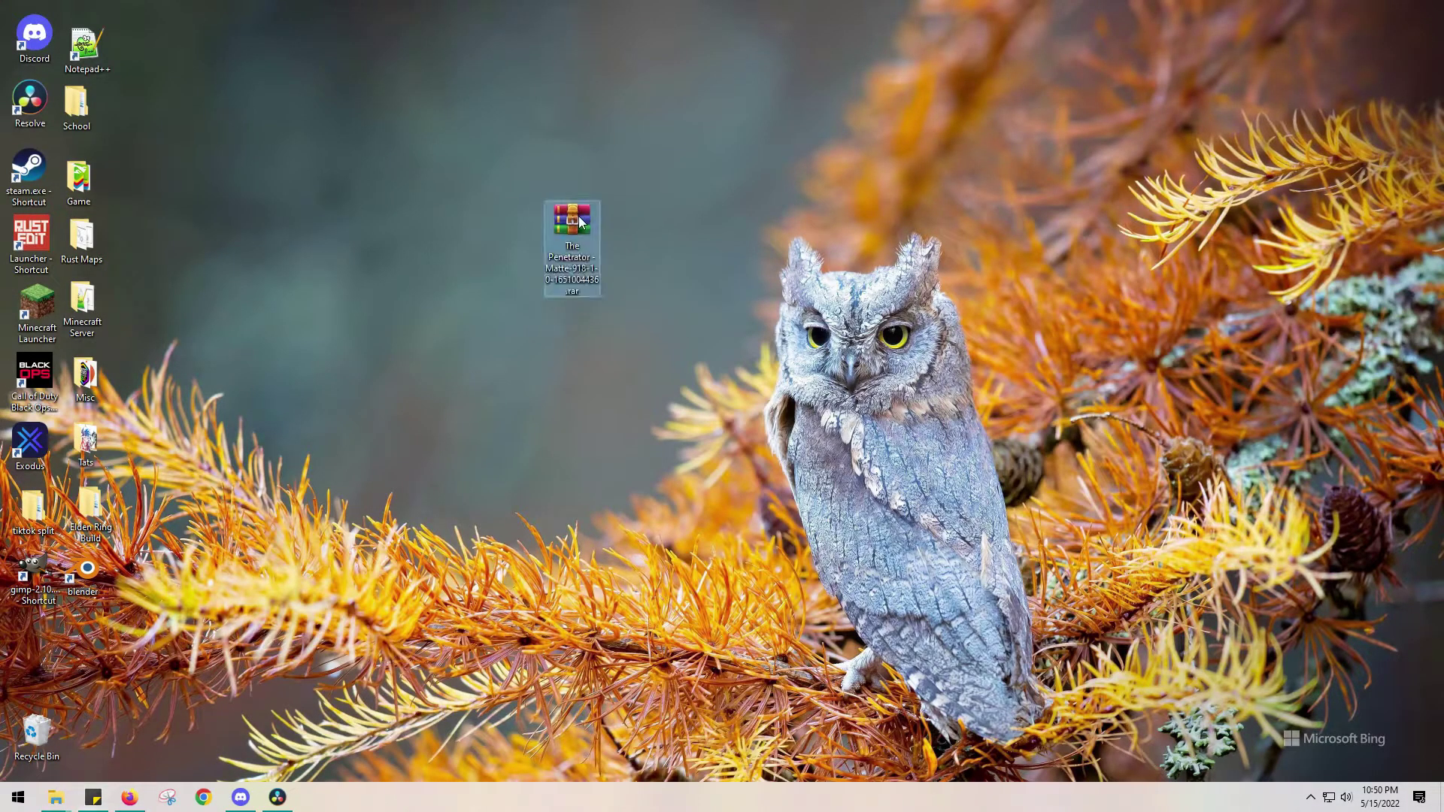
{"action": "right_click", "coordinate": [577, 215]}
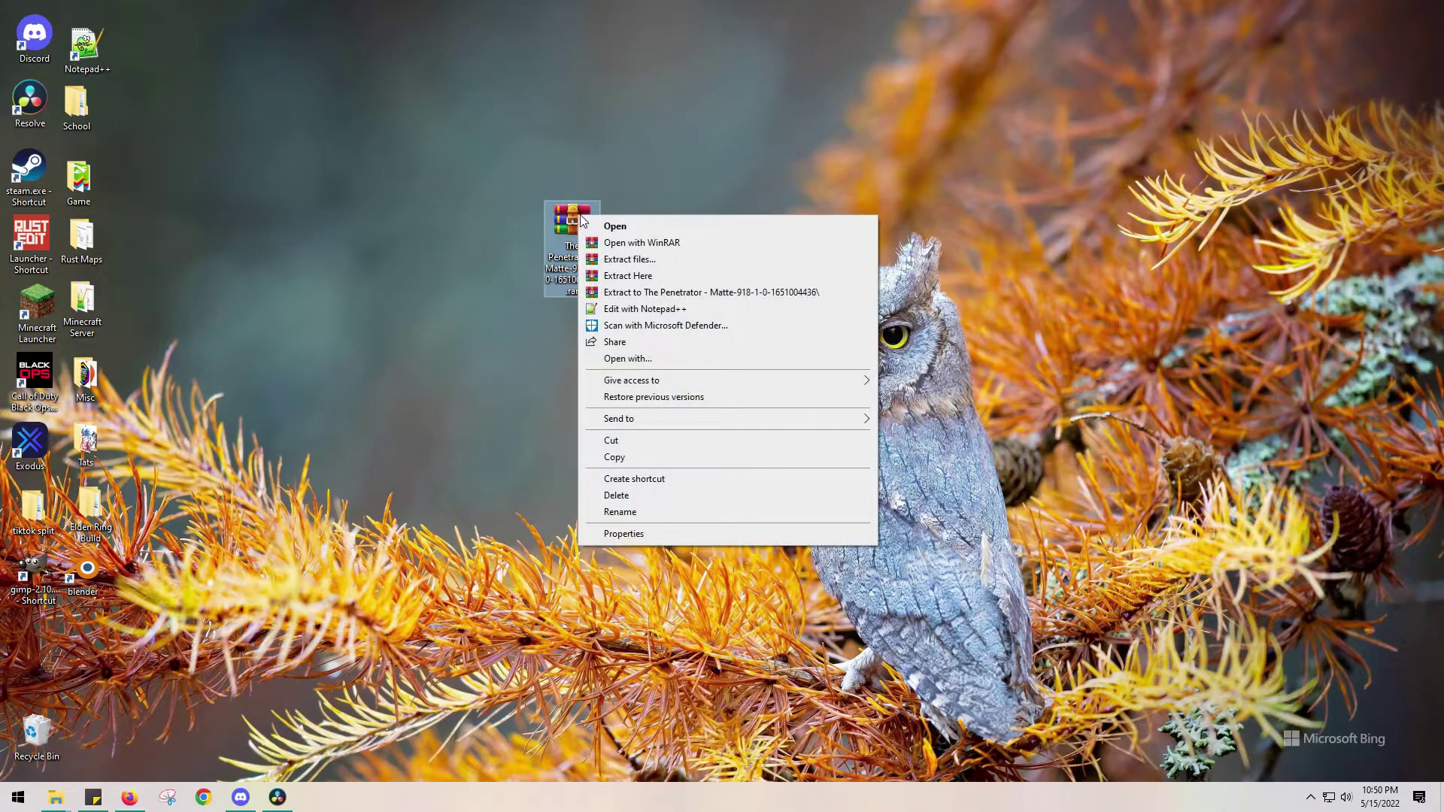
{"action": "left_click", "coordinate": [656, 295]}
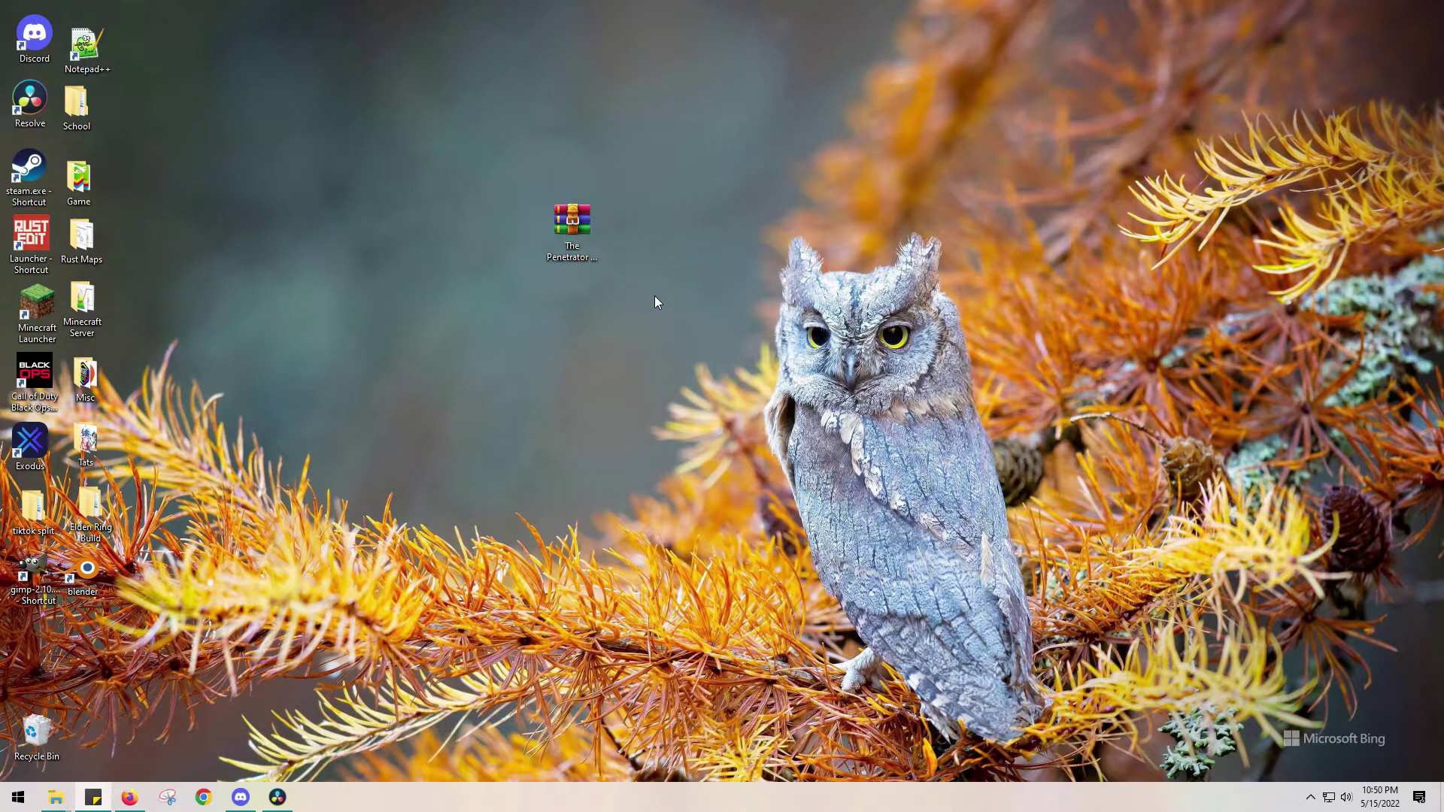
{"action": "left_click_drag", "start_coordinate": [143, 101], "coordinate": [558, 155]}
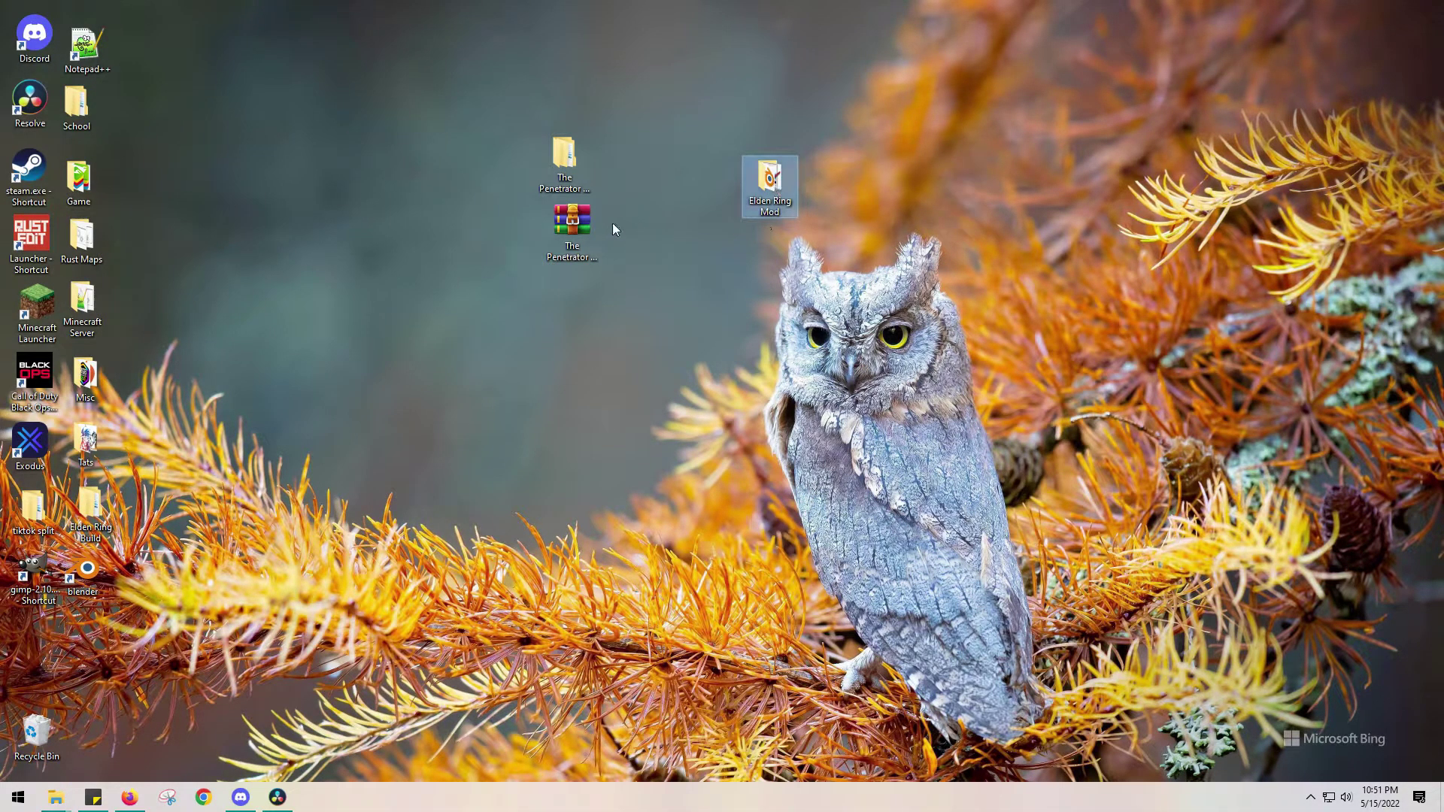
Delete the Penetrator .rar archive from the desktop, keeping the extracted folder.
{"action": "left_click", "coordinate": [565, 227]}
{"action": "right_click", "coordinate": [562, 233]}
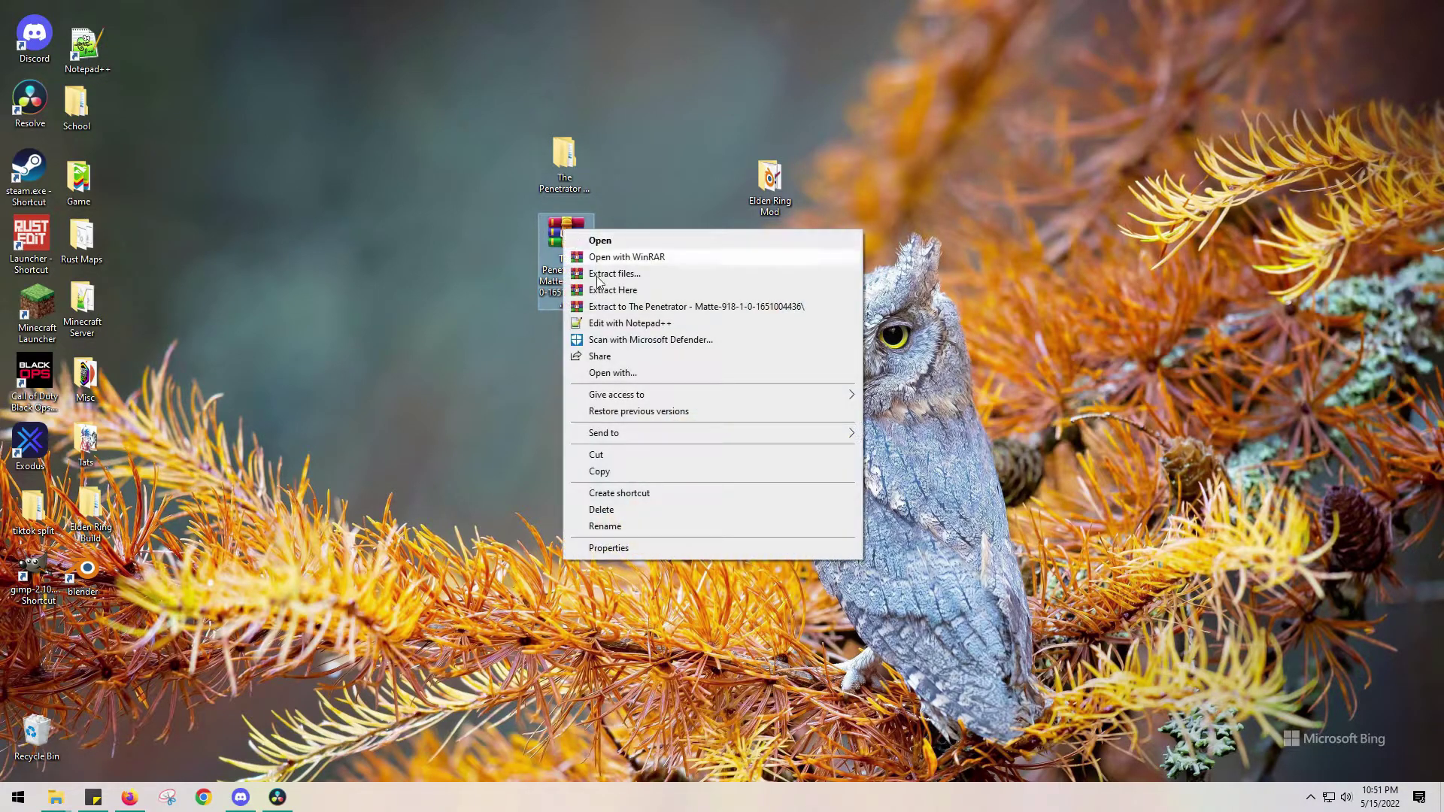
{"action": "left_click", "coordinate": [626, 510]}
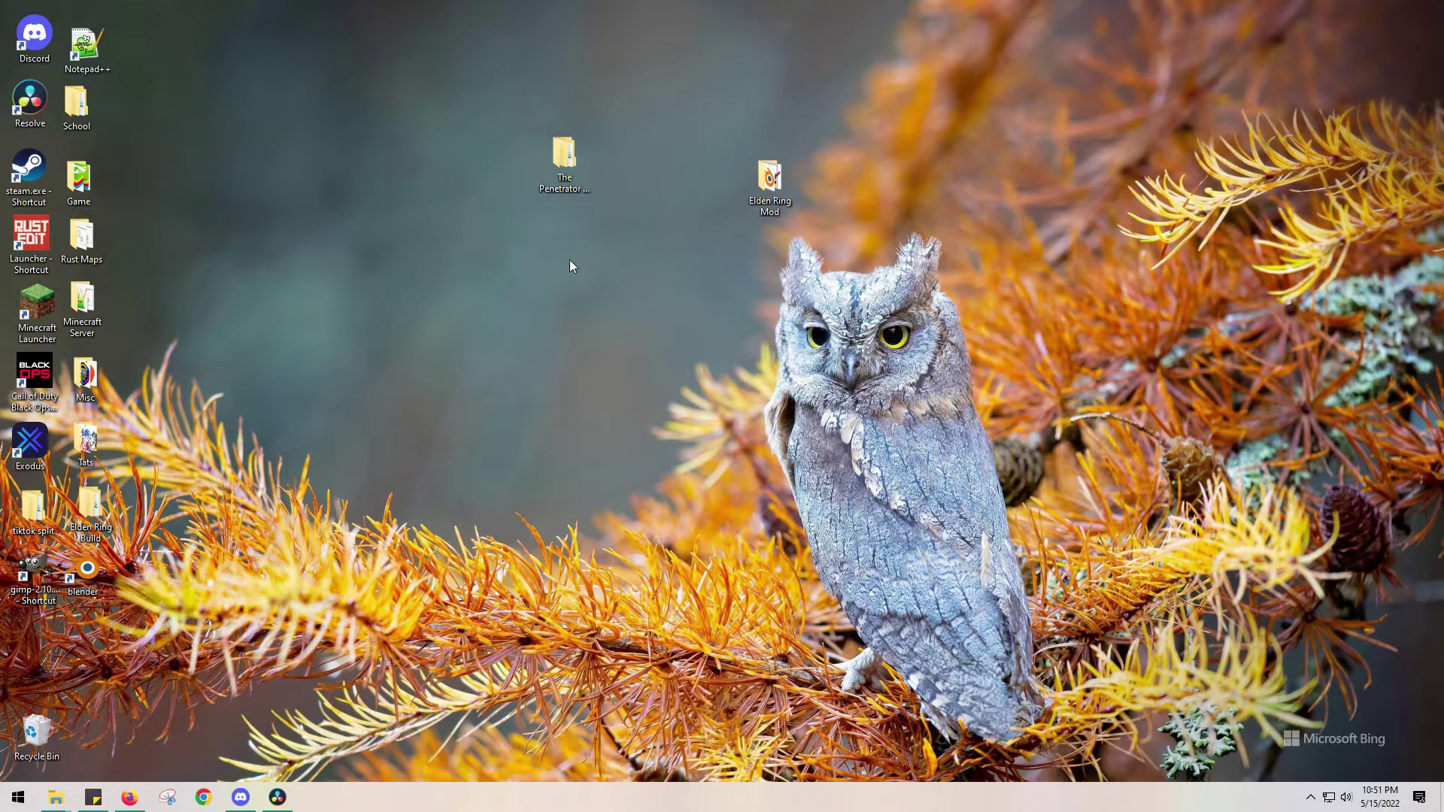
Move the extracted Penetrator folder from the desktop into the Elden Ring Mod folder.
{"action": "double_click", "coordinate": [770, 177]}
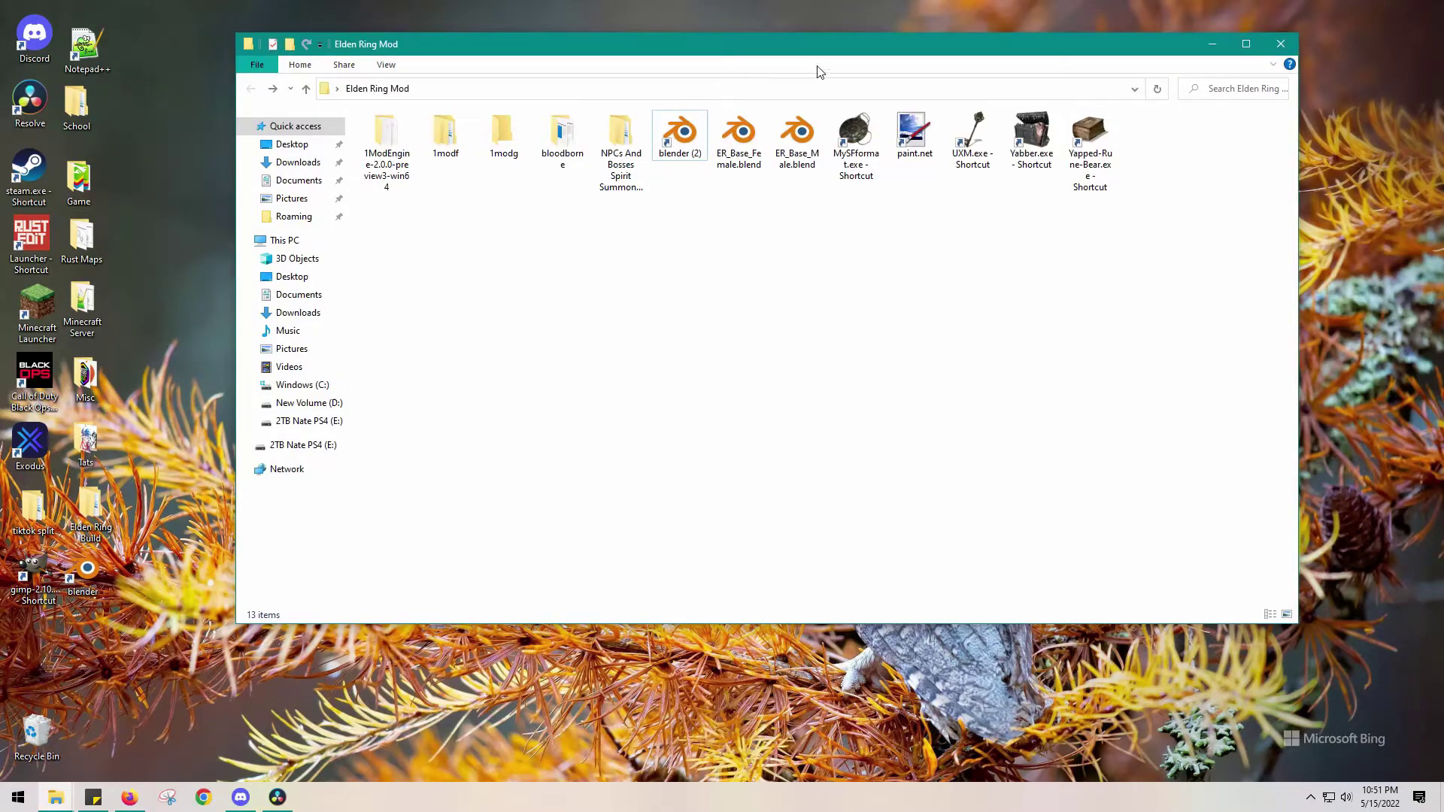
{"action": "left_click_drag", "start_coordinate": [809, 50], "coordinate": [782, 197]}
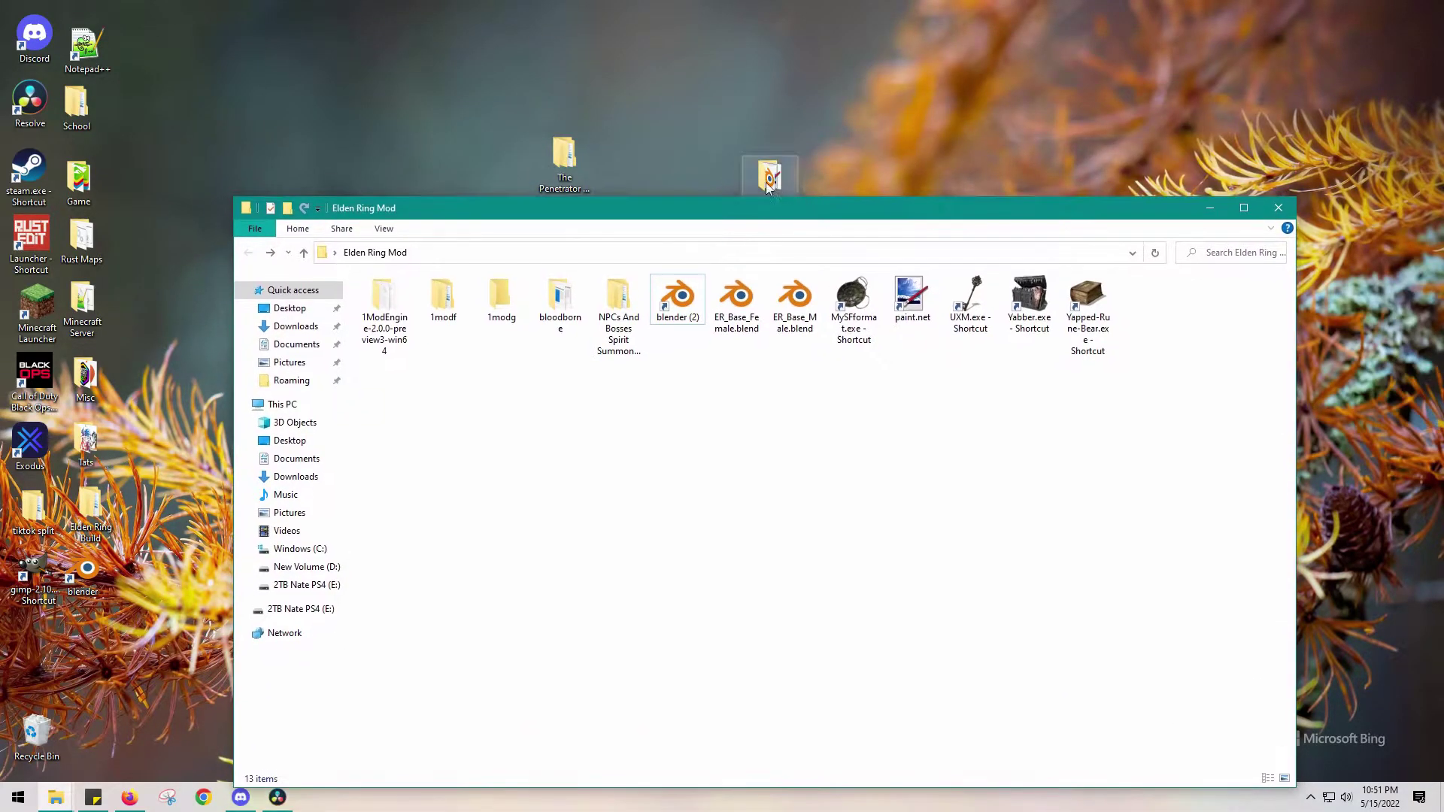
{"action": "left_click_drag", "start_coordinate": [569, 154], "coordinate": [619, 454]}
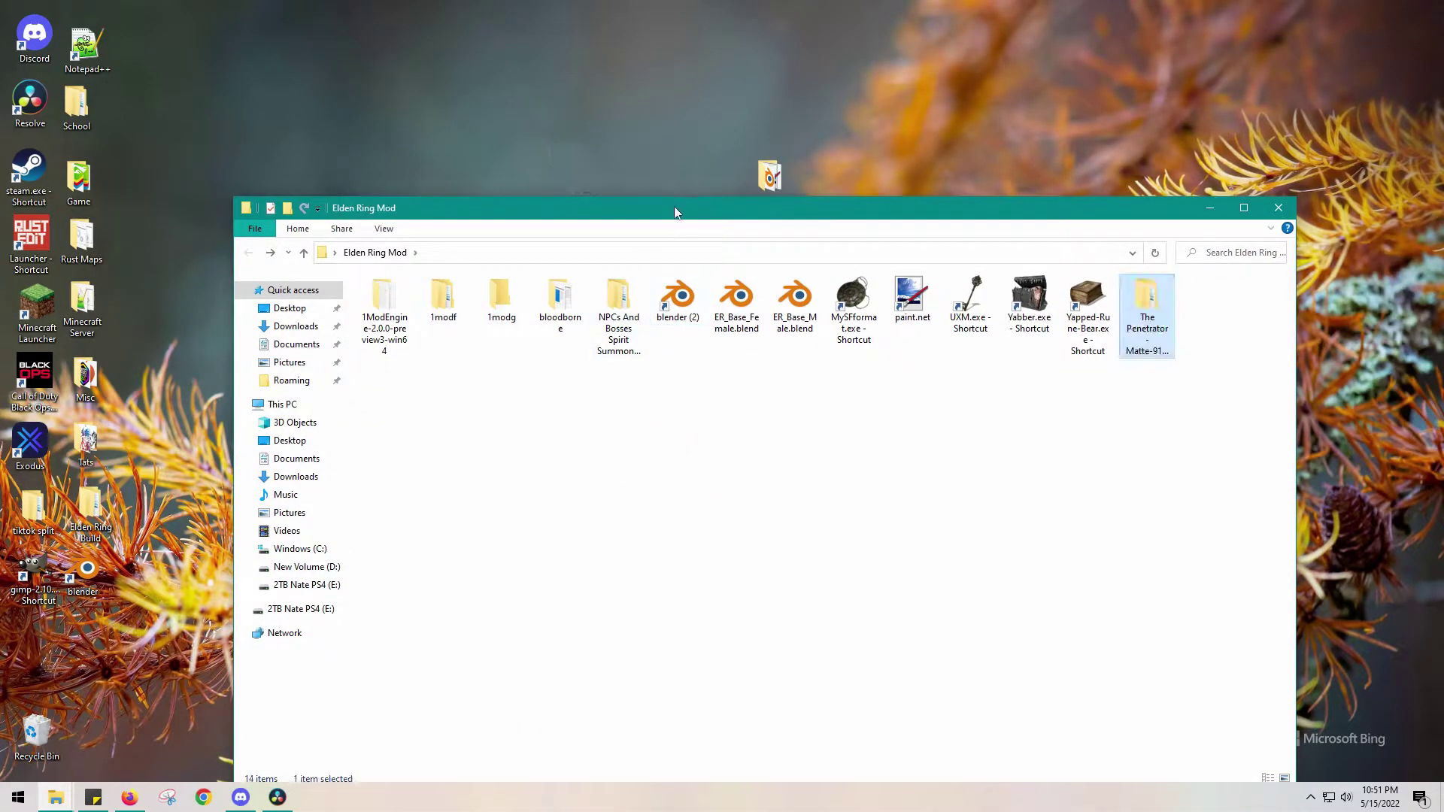
{"action": "left_click_drag", "start_coordinate": [678, 214], "coordinate": [683, 91]}
{"action": "left_click", "coordinate": [766, 309]}
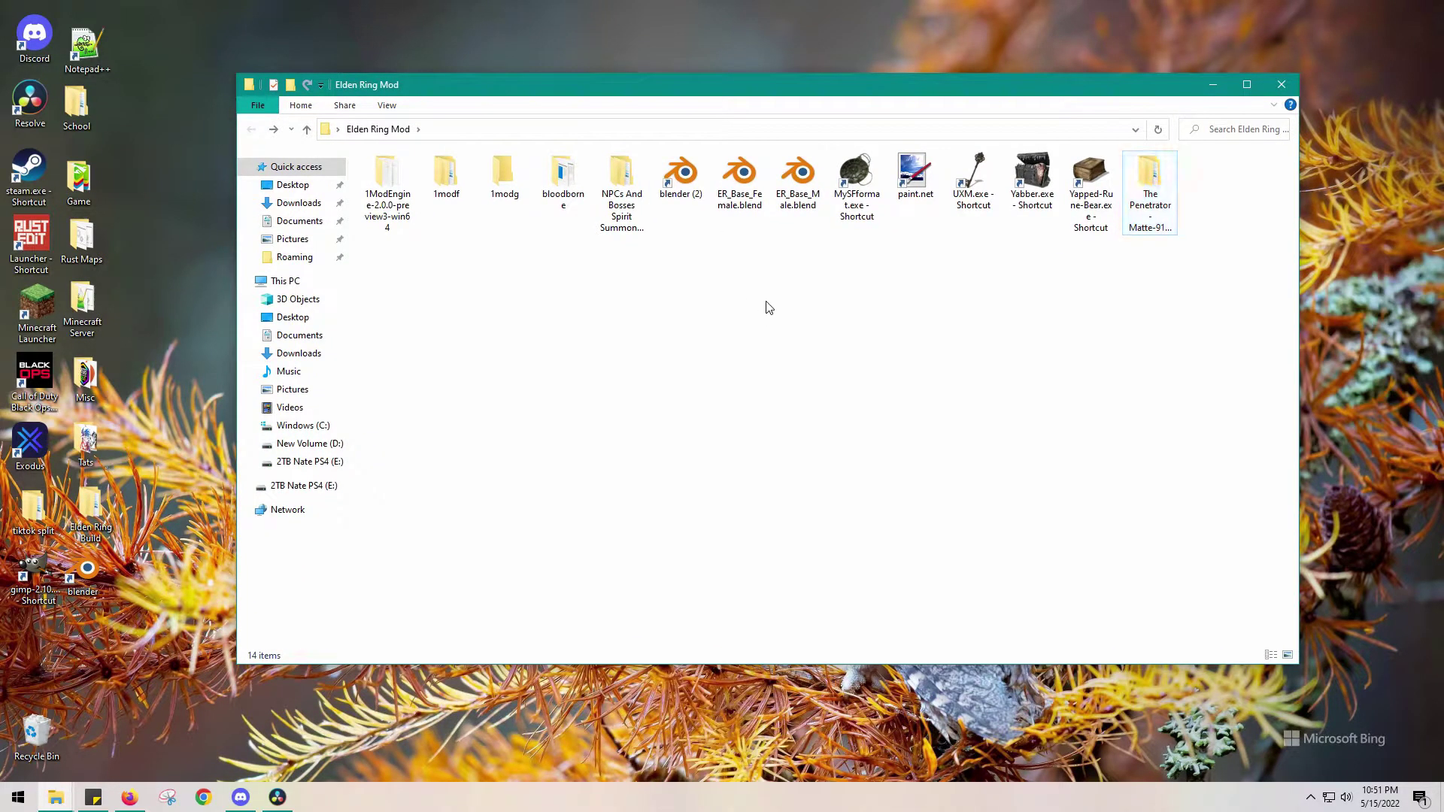
Open the Penetrator folder in a second window and arrange it below the Elden Ring Mod window.
{"action": "double_click", "coordinate": [1154, 190]}
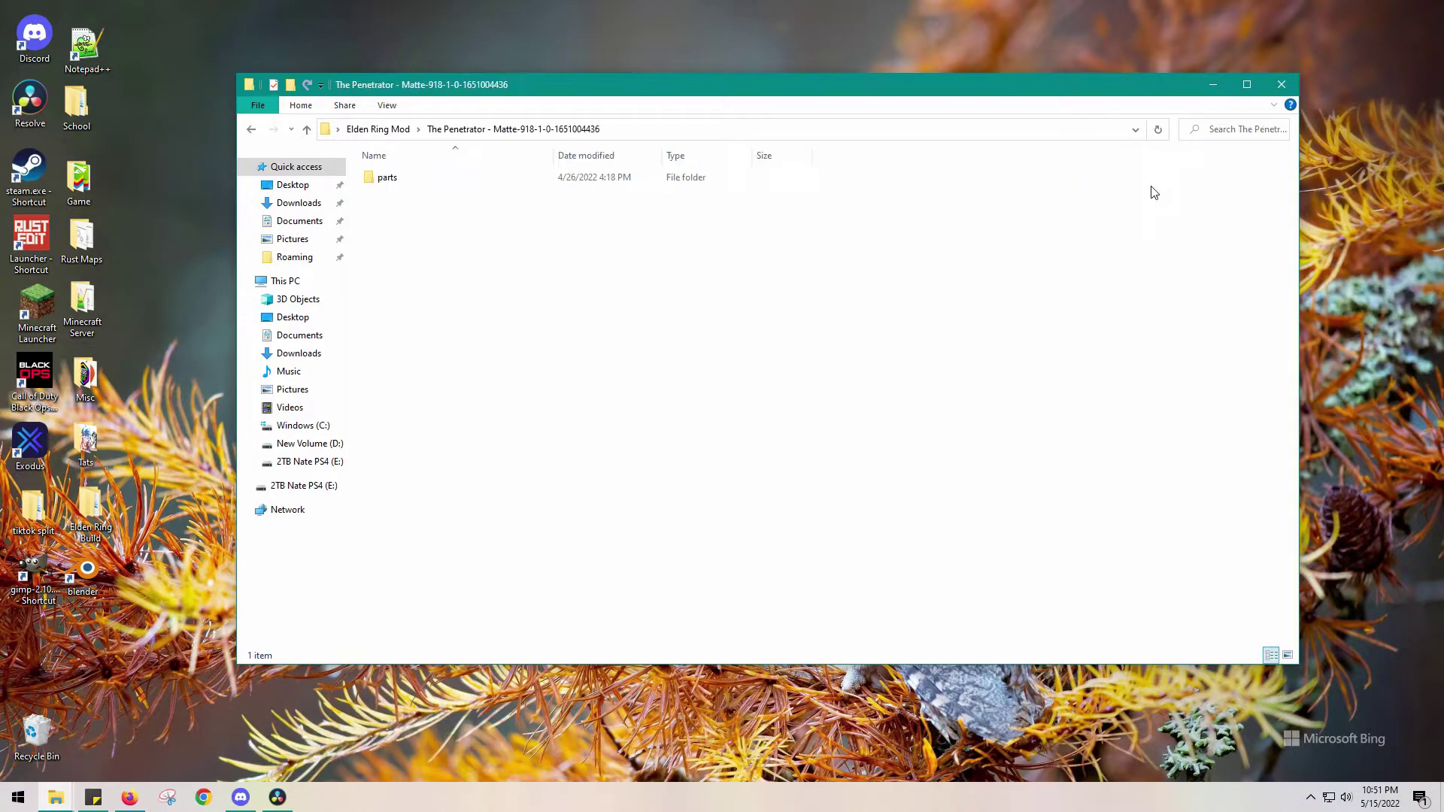
{"action": "left_click", "coordinate": [251, 129]}
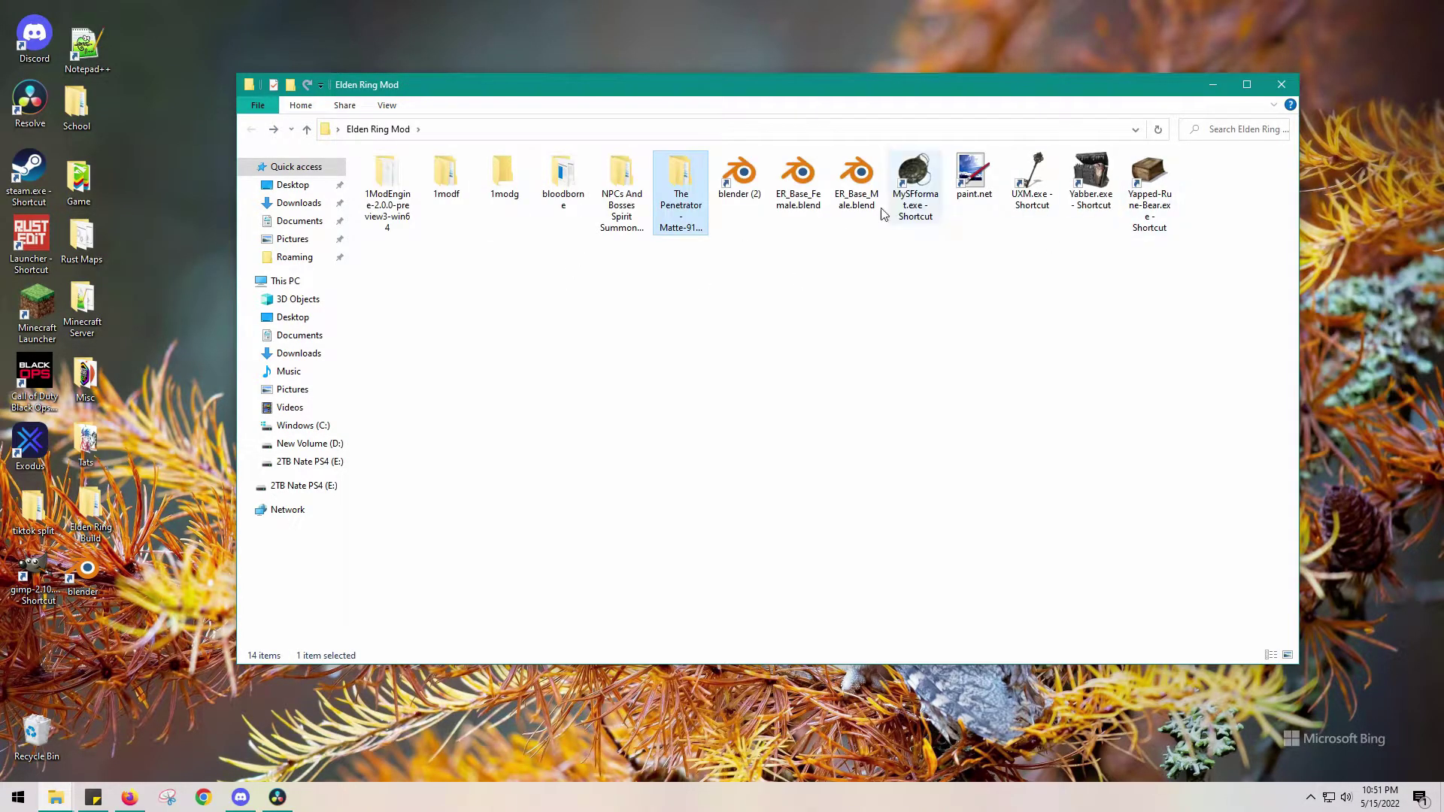
{"action": "right_click", "coordinate": [674, 175]}
{"action": "left_click", "coordinate": [720, 201]}
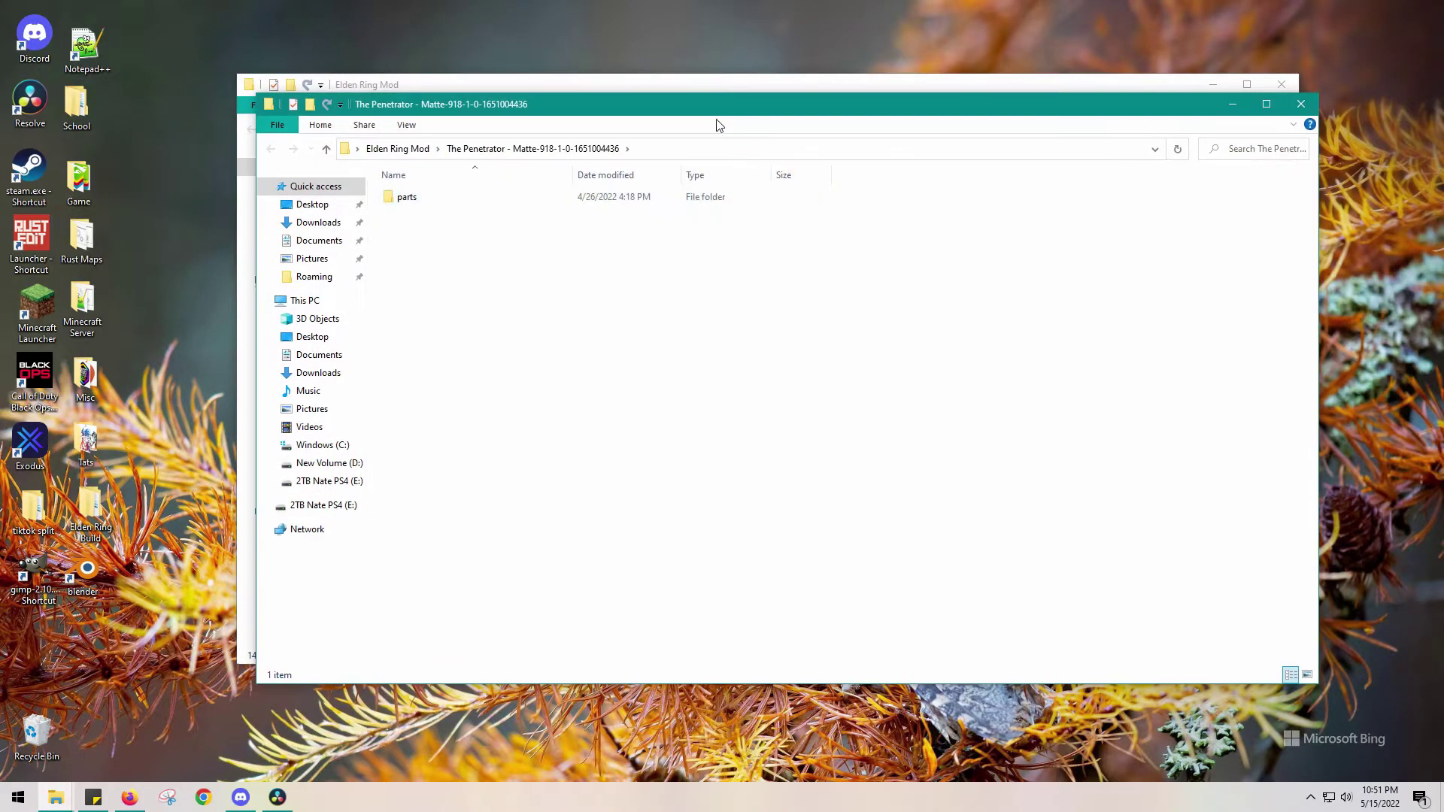
{"action": "left_click_drag", "start_coordinate": [707, 102], "coordinate": [698, 202]}
{"action": "left_click_drag", "start_coordinate": [674, 83], "coordinate": [655, 39]}
{"action": "left_click", "coordinate": [756, 641]}
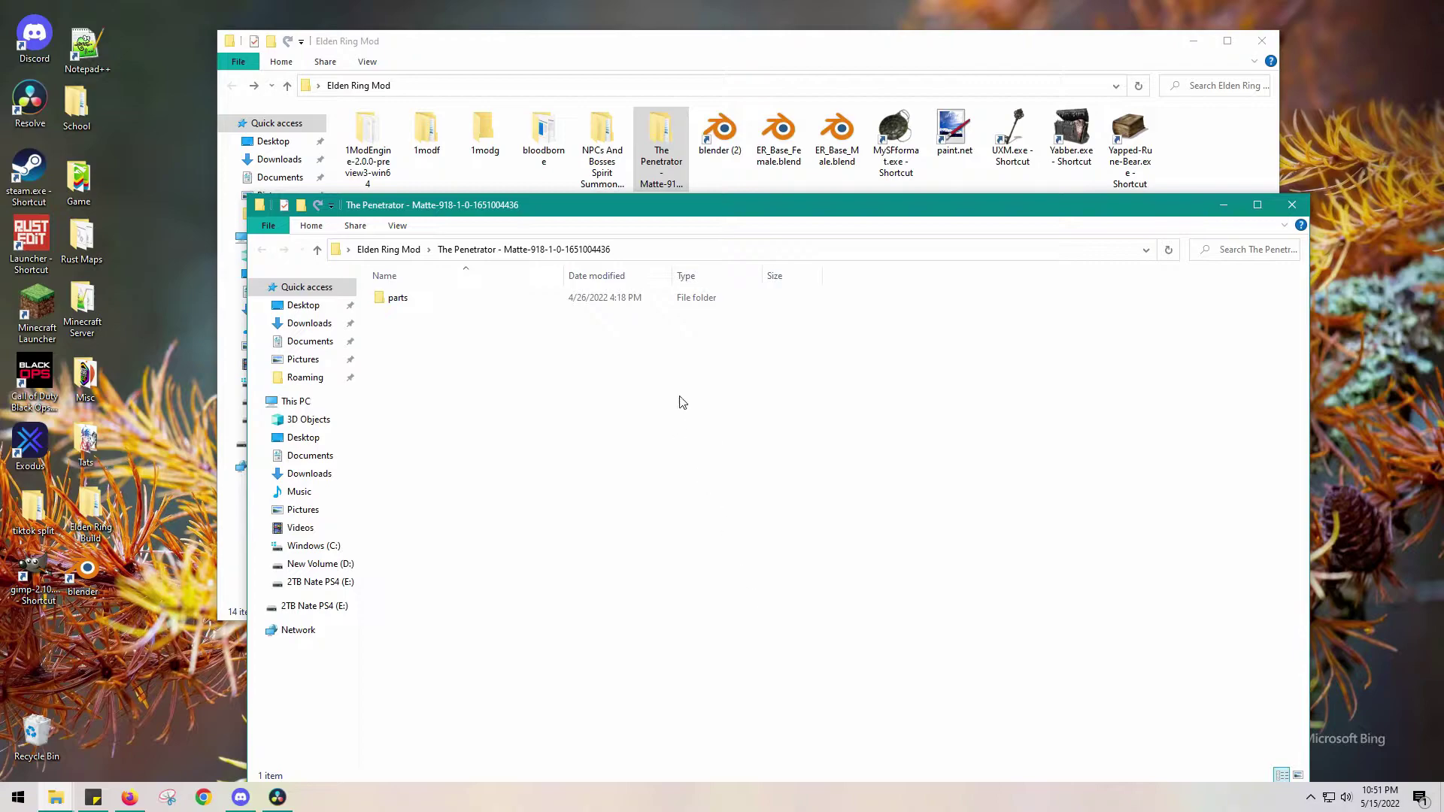
{"action": "left_click_drag", "start_coordinate": [713, 213], "coordinate": [691, 216]}
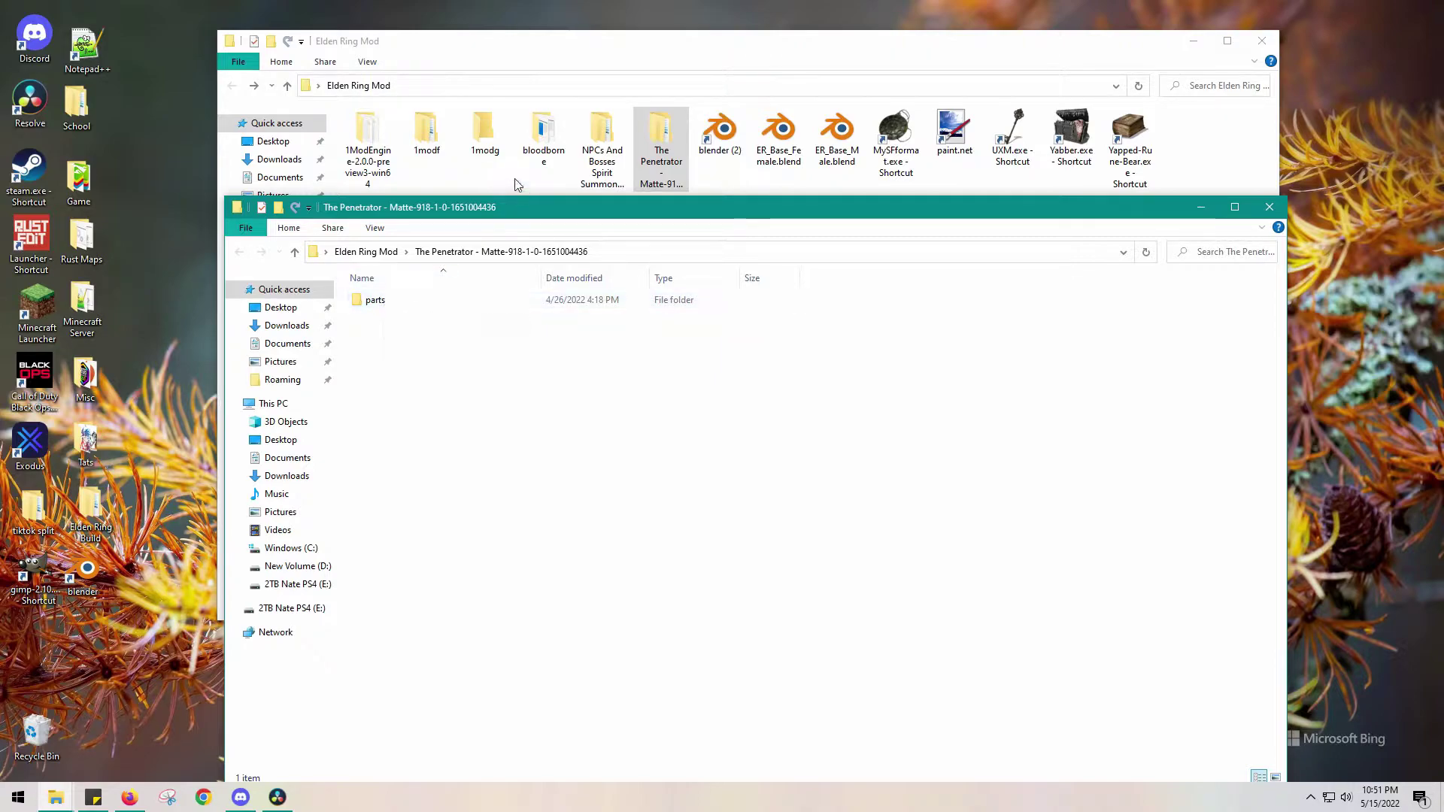
Open the mod folder inside 1ModEngine-2.0.0-preview3-win64 and compare its contents with the Penetrator folder.
{"action": "double_click", "coordinate": [368, 135]}
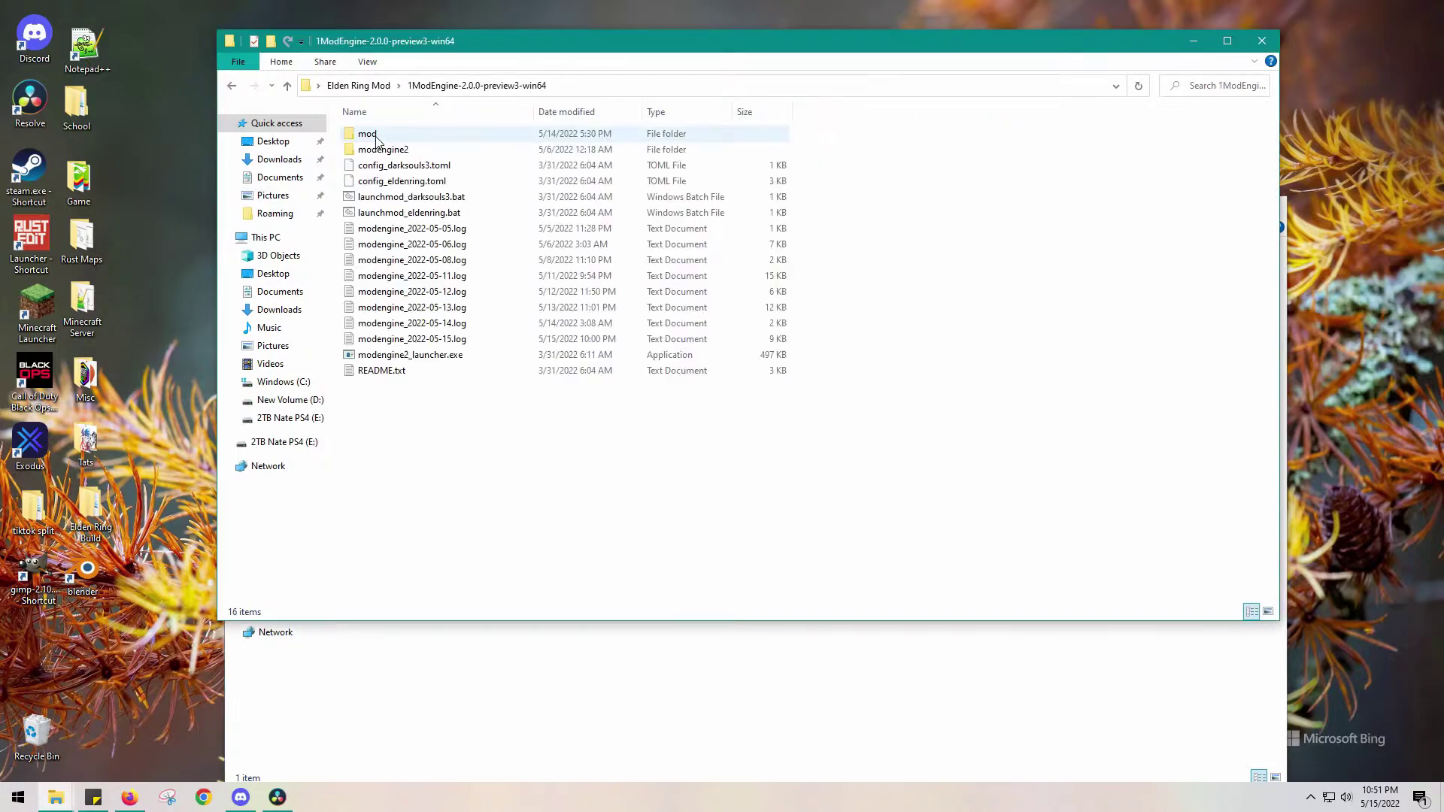
{"action": "double_click", "coordinate": [376, 141]}
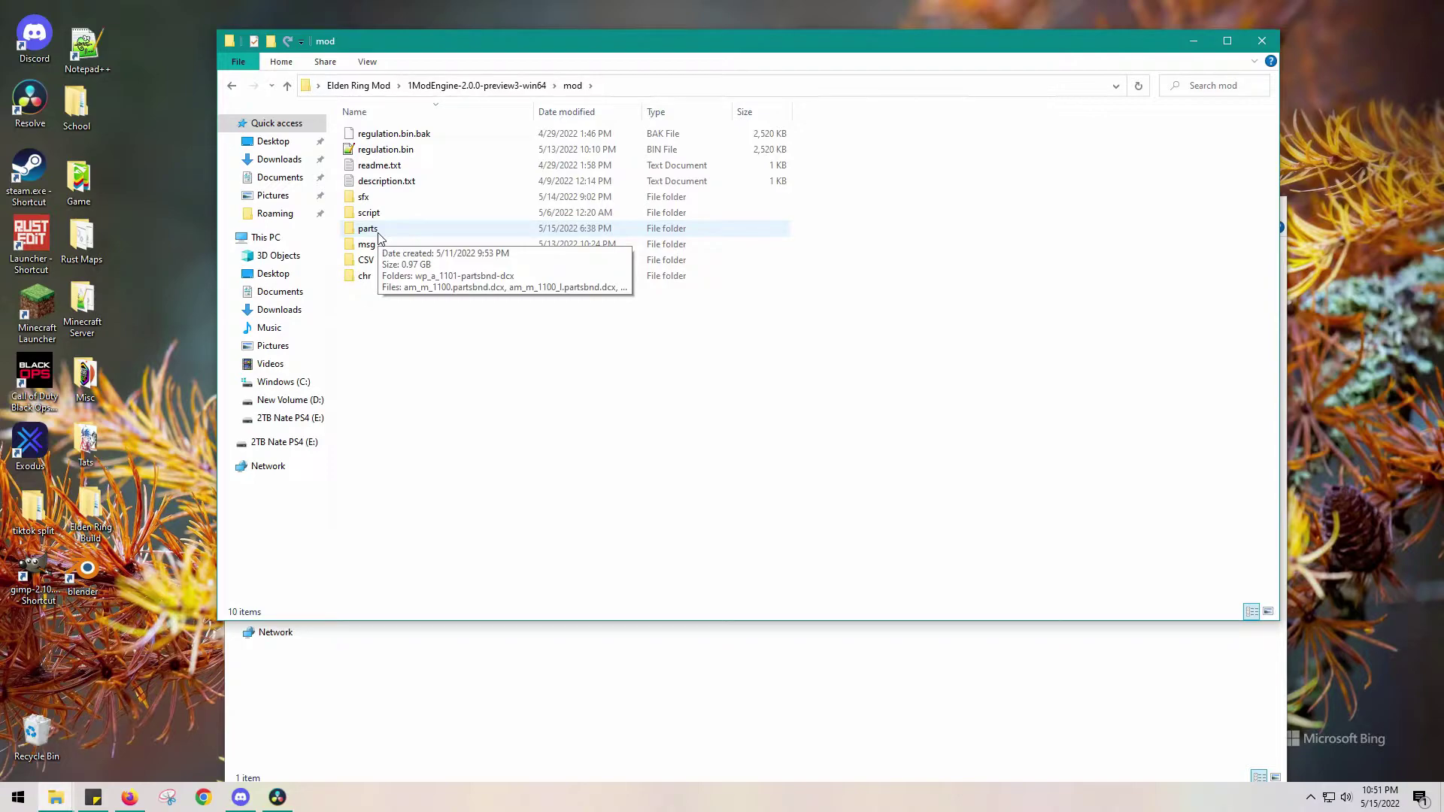
{"action": "left_click", "coordinate": [483, 662]}
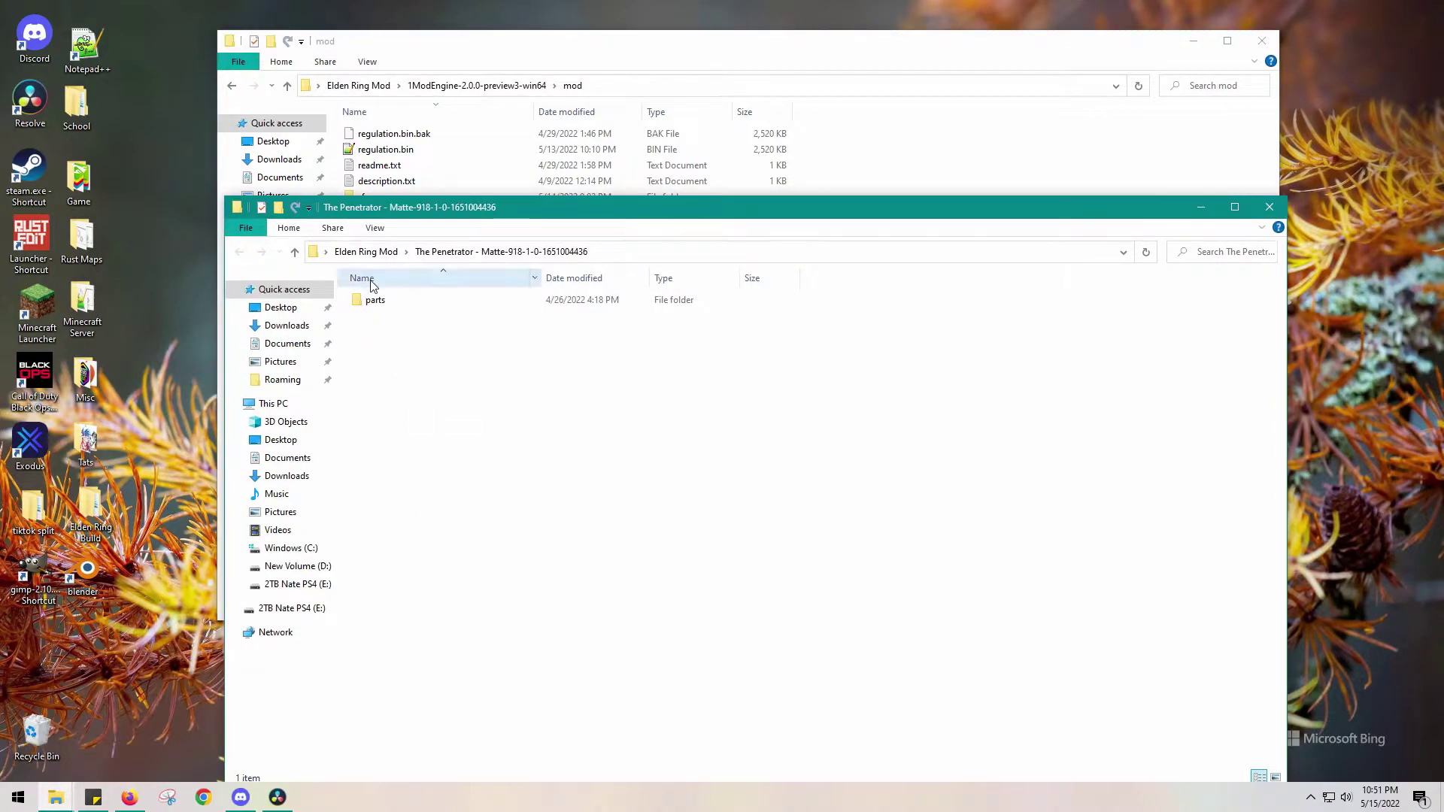
{"action": "left_click", "coordinate": [906, 135]}
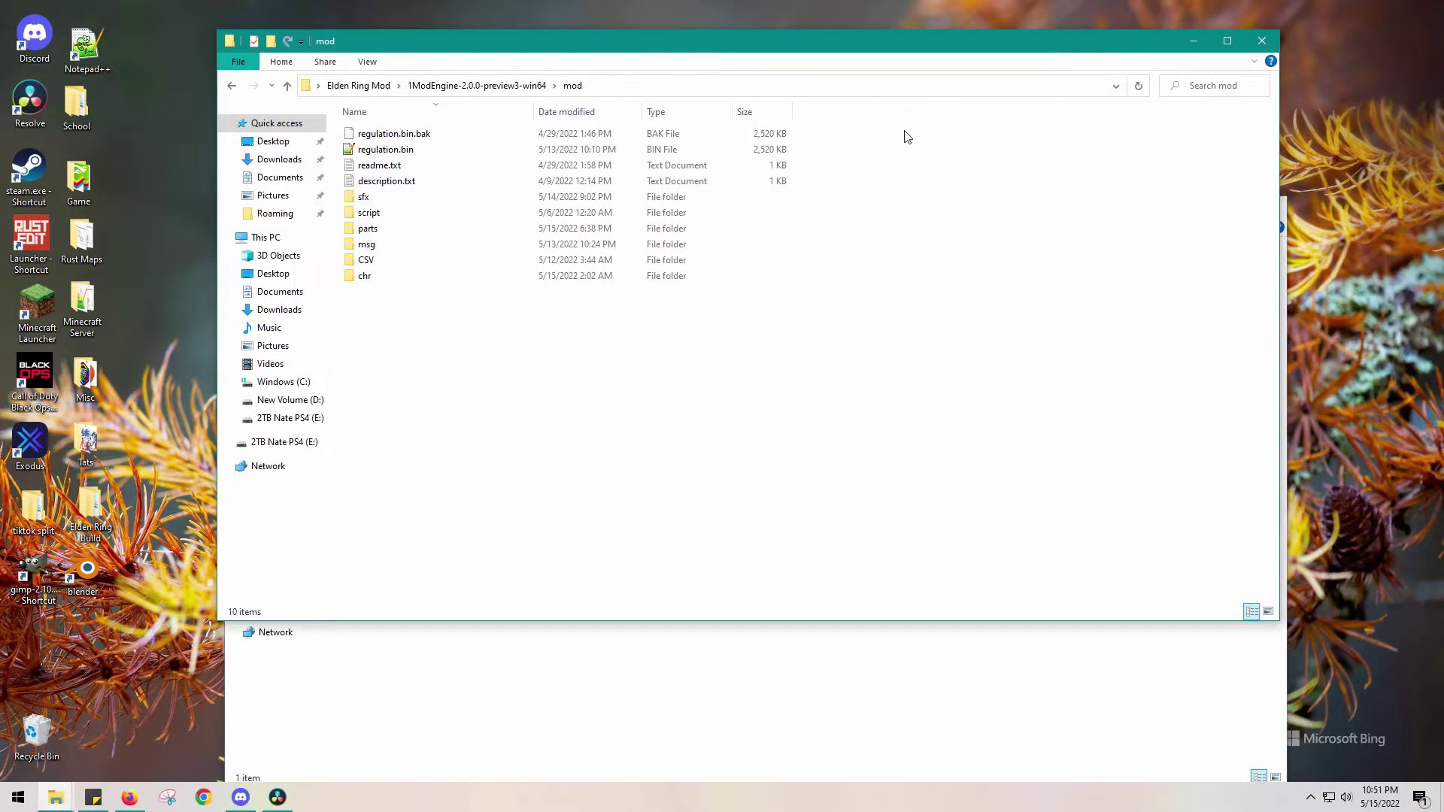
Open the parts folder inside mod, and the parts folder inside the Penetrator folder in the second window.
{"action": "double_click", "coordinate": [368, 229]}
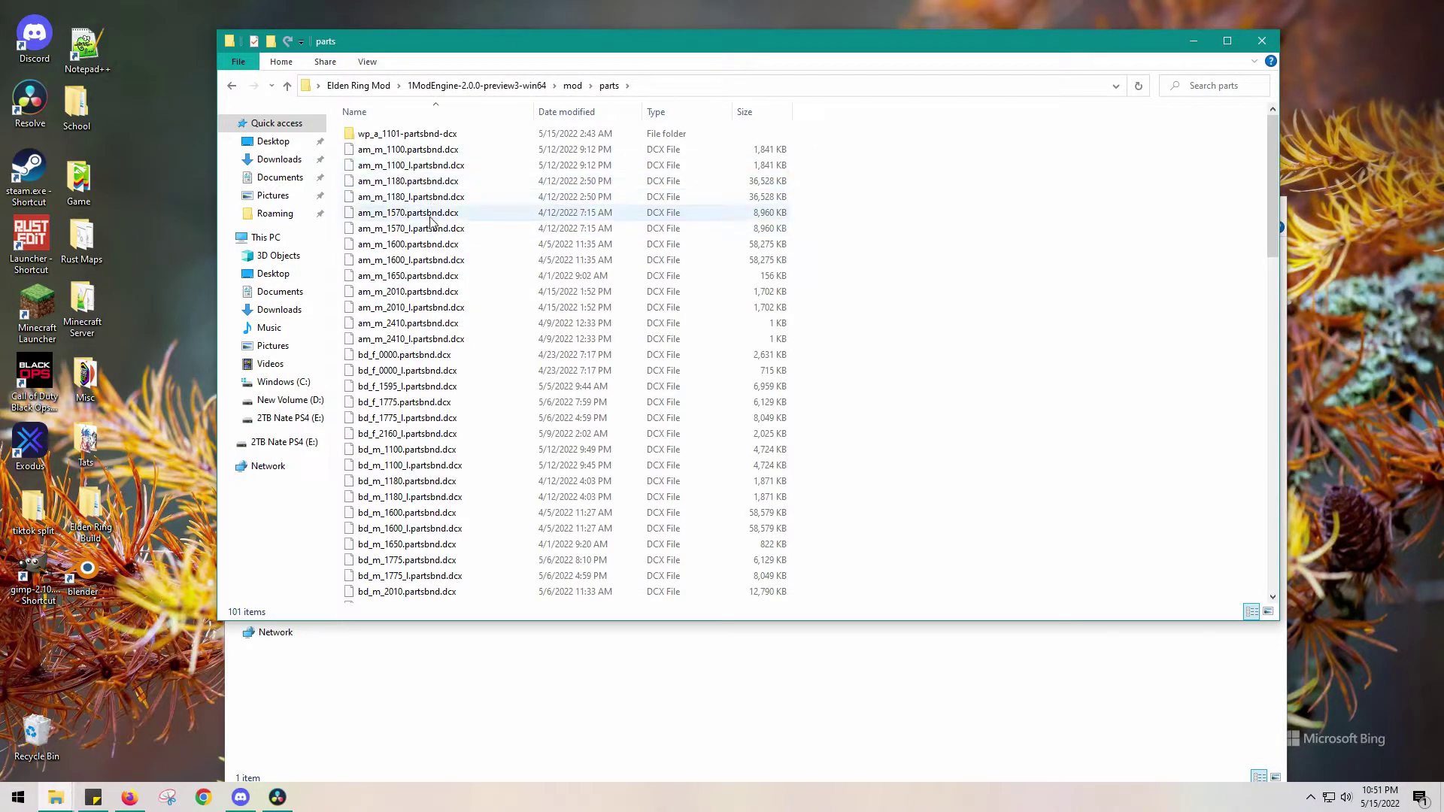
{"action": "scroll", "coordinate": [433, 219], "scroll_direction": "down", "scroll_amount": 5}
{"action": "scroll", "coordinate": [433, 218], "scroll_direction": "up", "scroll_amount": 5}
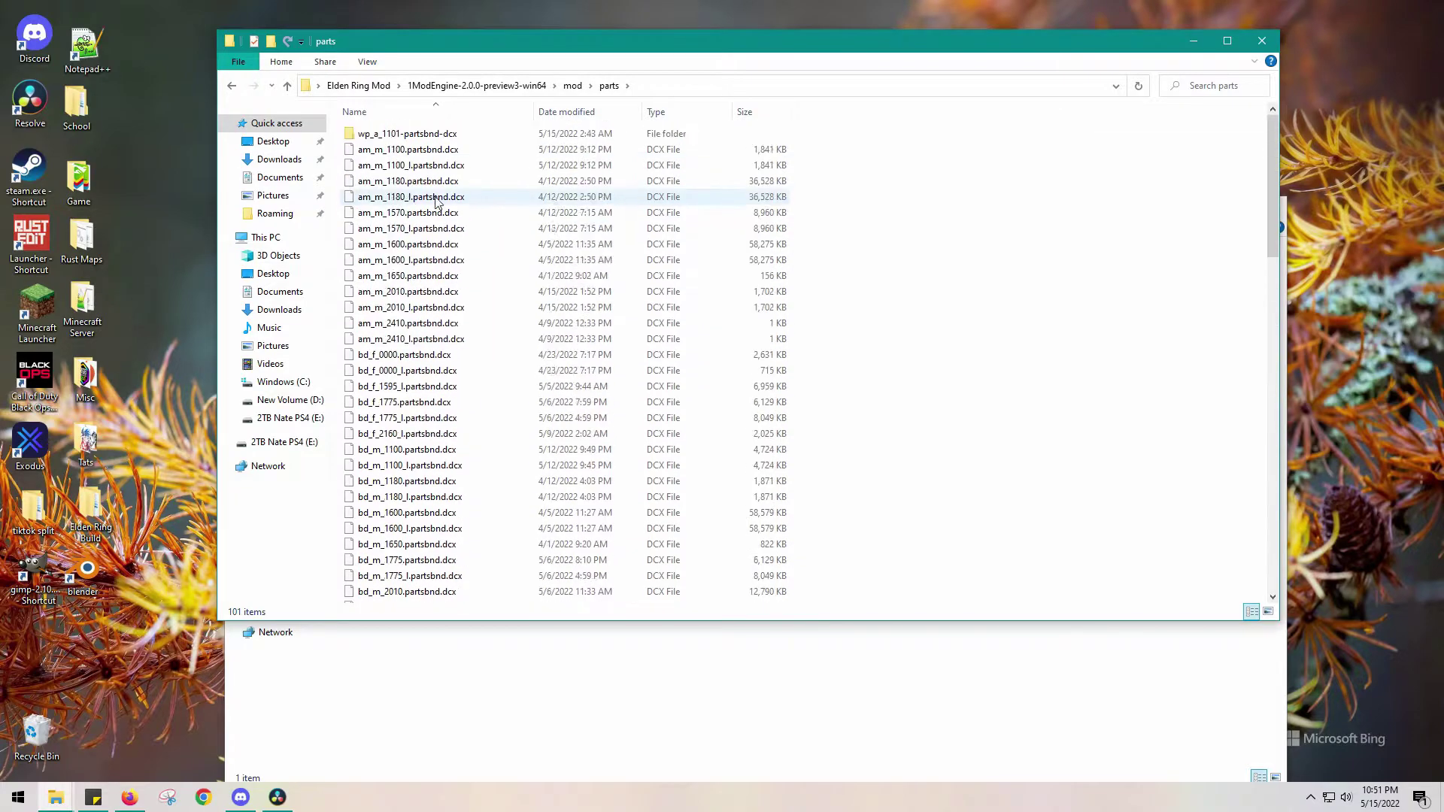
{"action": "left_click", "coordinate": [584, 672]}
{"action": "left_click", "coordinate": [398, 303]}
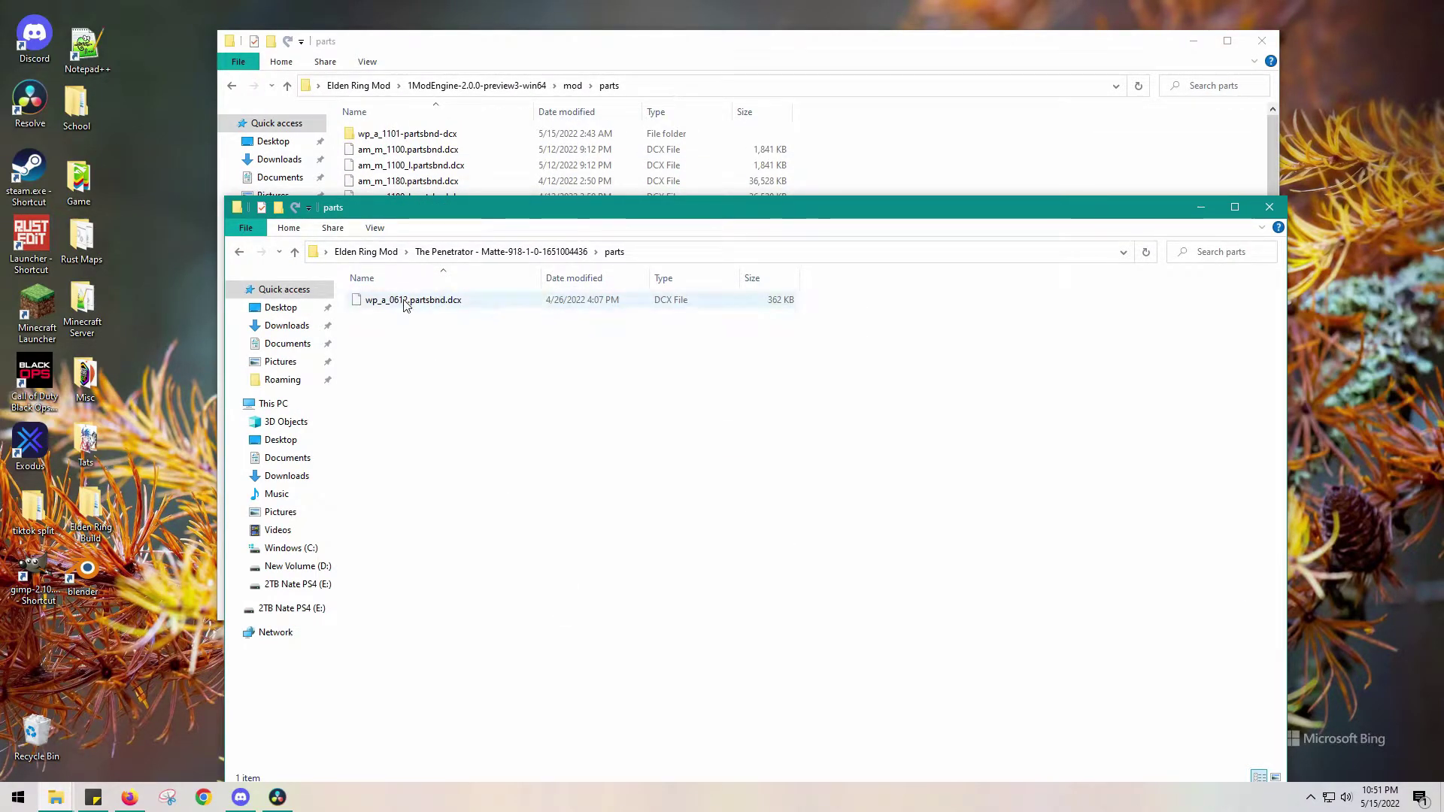
{"action": "left_click", "coordinate": [541, 388]}
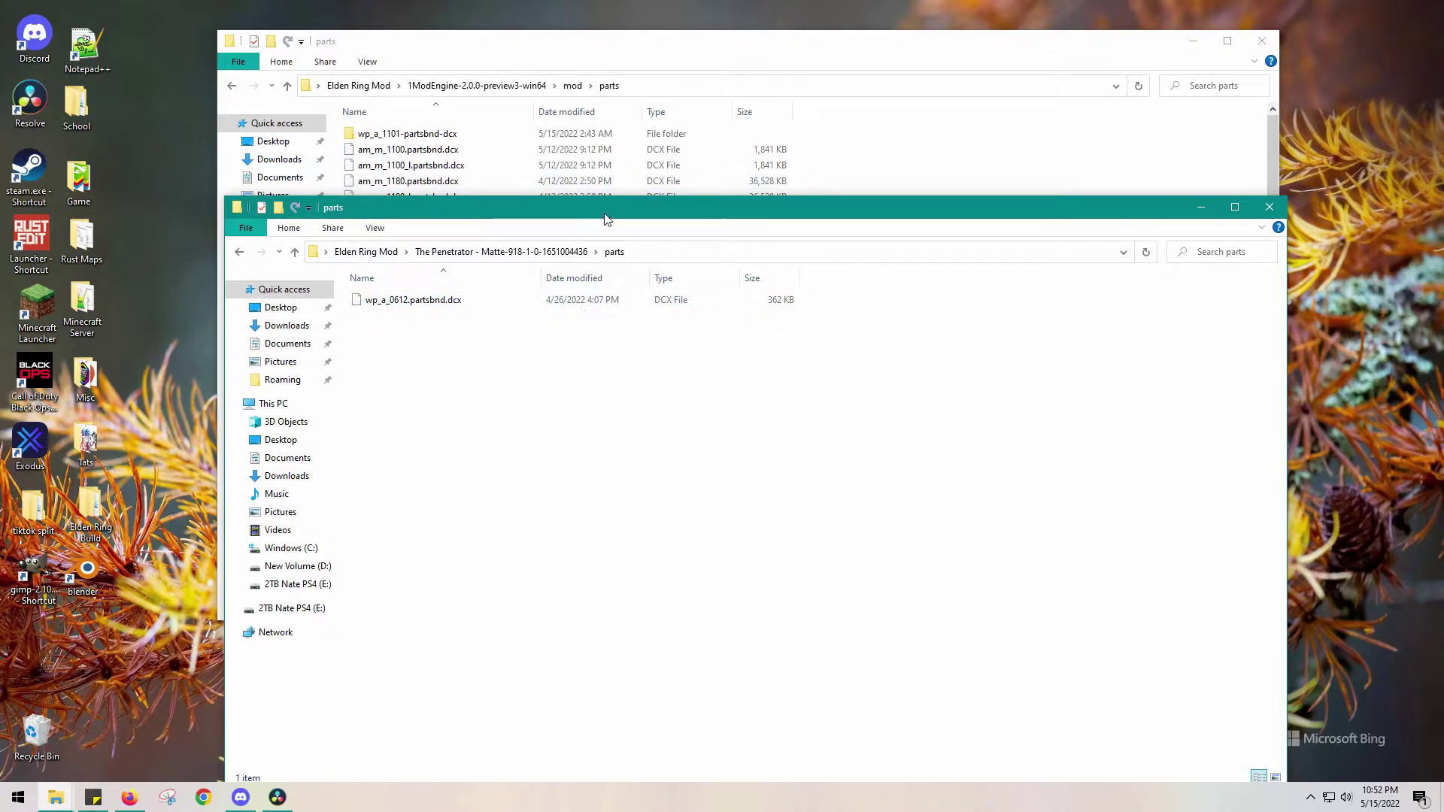
Copy wp_a_0612.partsbnd.dcx from the Penetrator parts folder into the mod's parts folder, replacing the existing file.
{"action": "left_click", "coordinate": [384, 300]}
{"action": "right_click", "coordinate": [385, 299]}
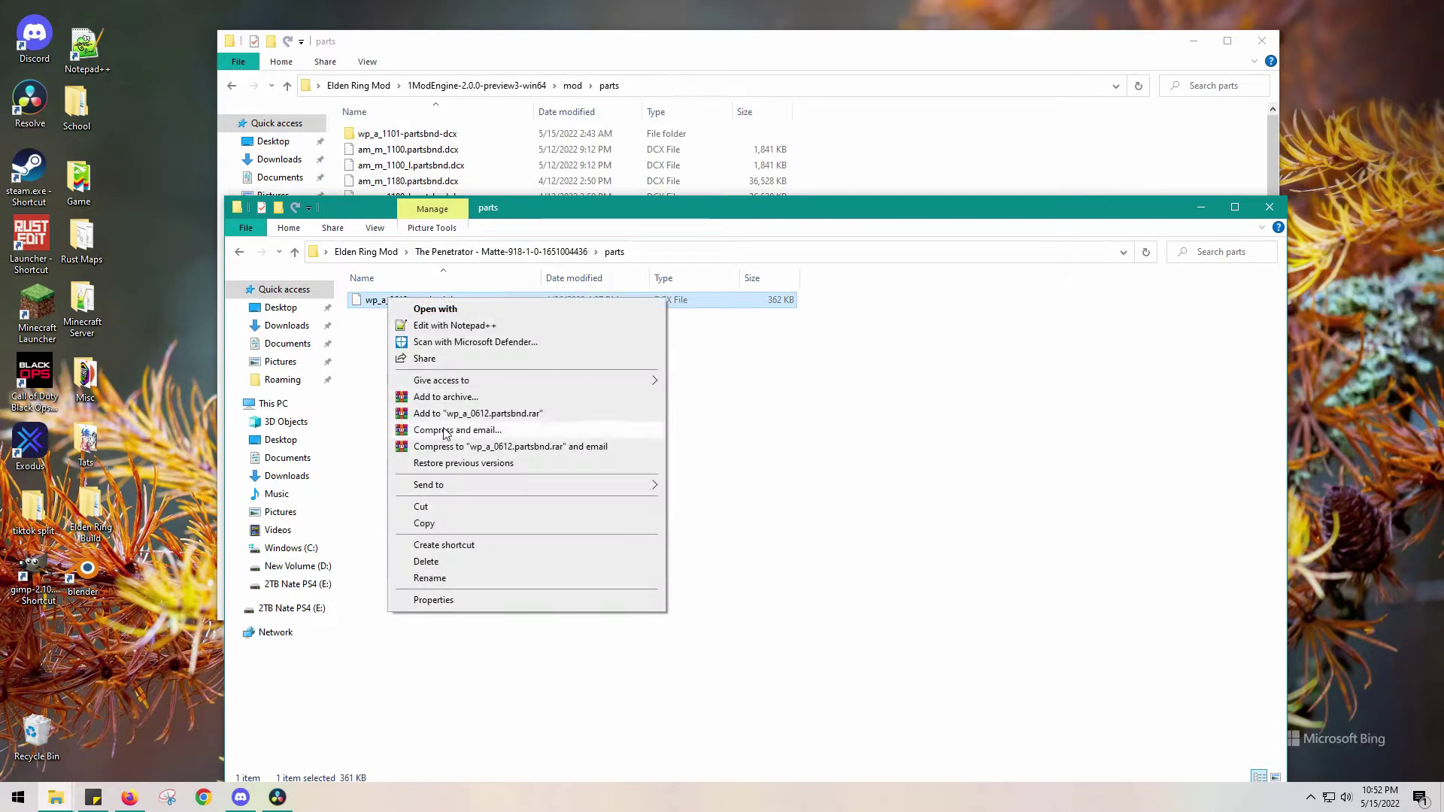
{"action": "left_click", "coordinate": [430, 526]}
{"action": "right_click", "coordinate": [956, 177]}
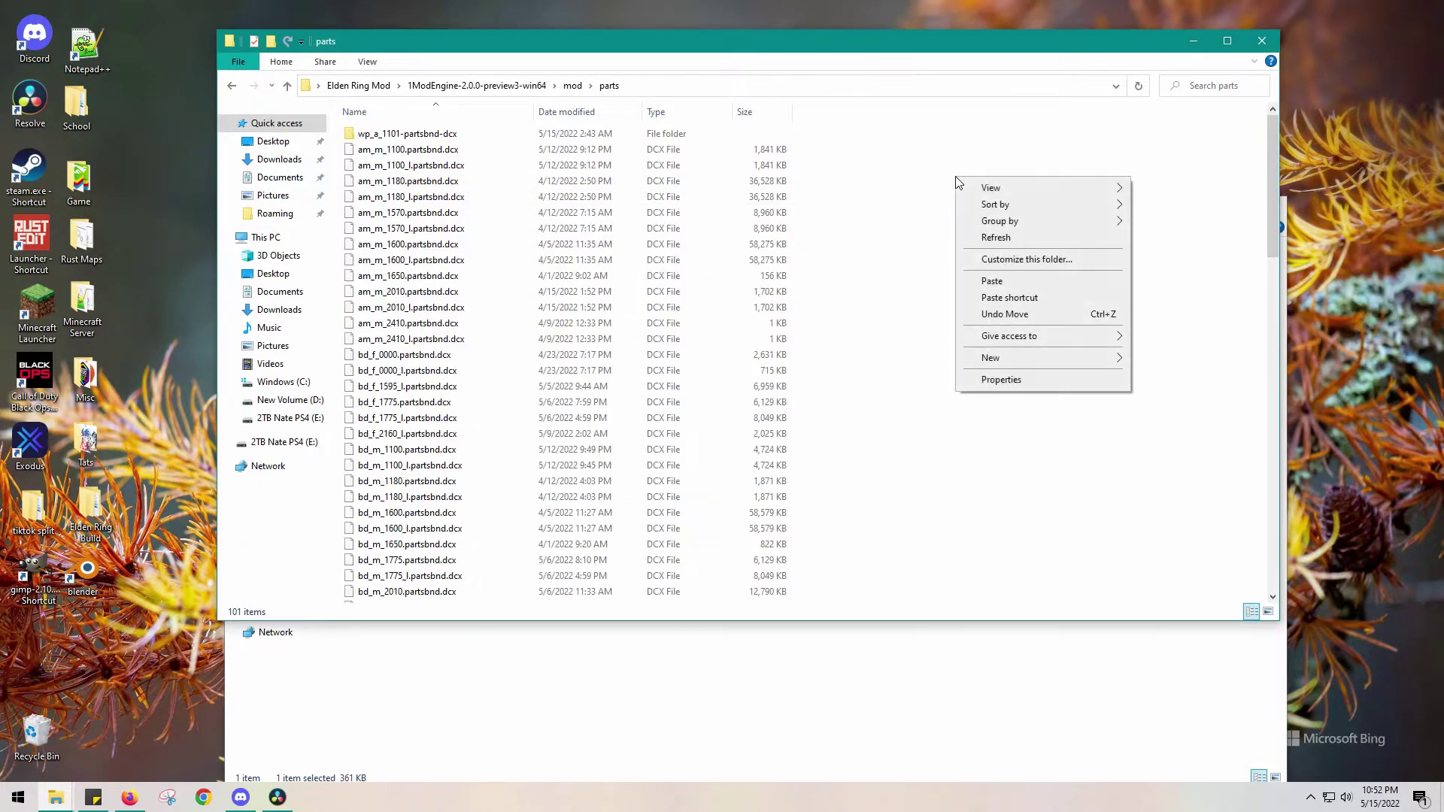
{"action": "left_click", "coordinate": [993, 281]}
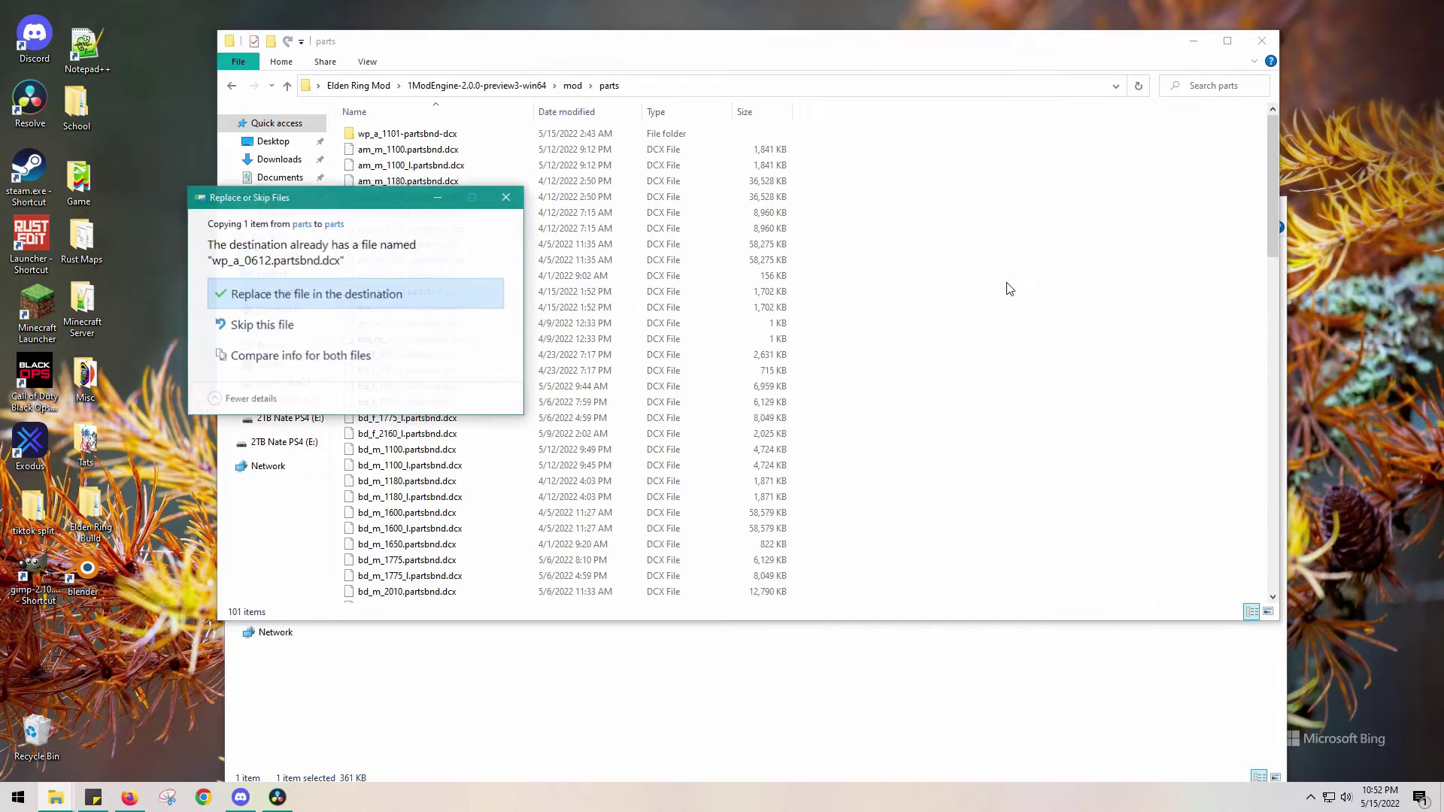
{"action": "left_click", "coordinate": [290, 298]}
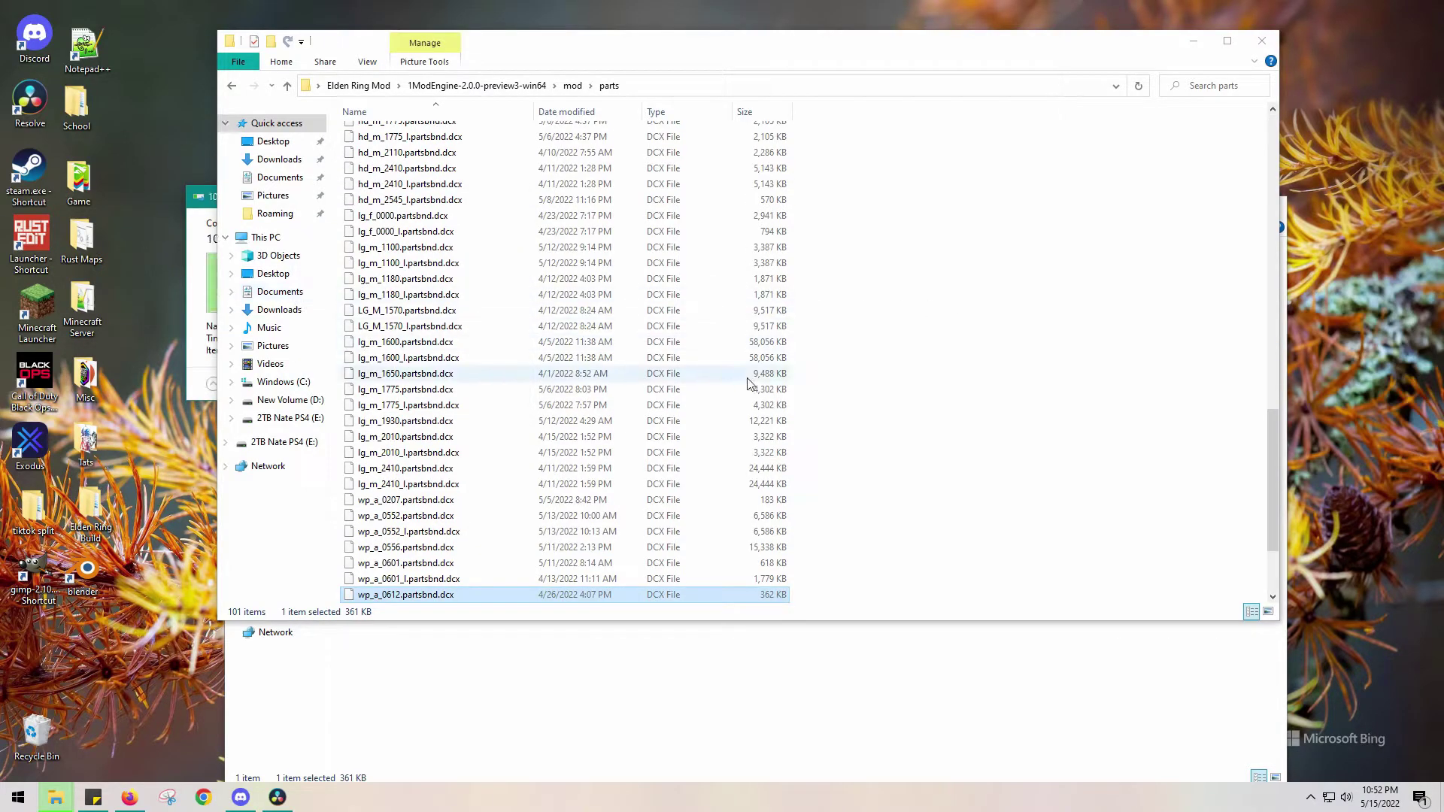
Delete the wp_a_1101-partsbnd-dcx folder from the parts folder under mod.
{"action": "left_click", "coordinate": [671, 726]}
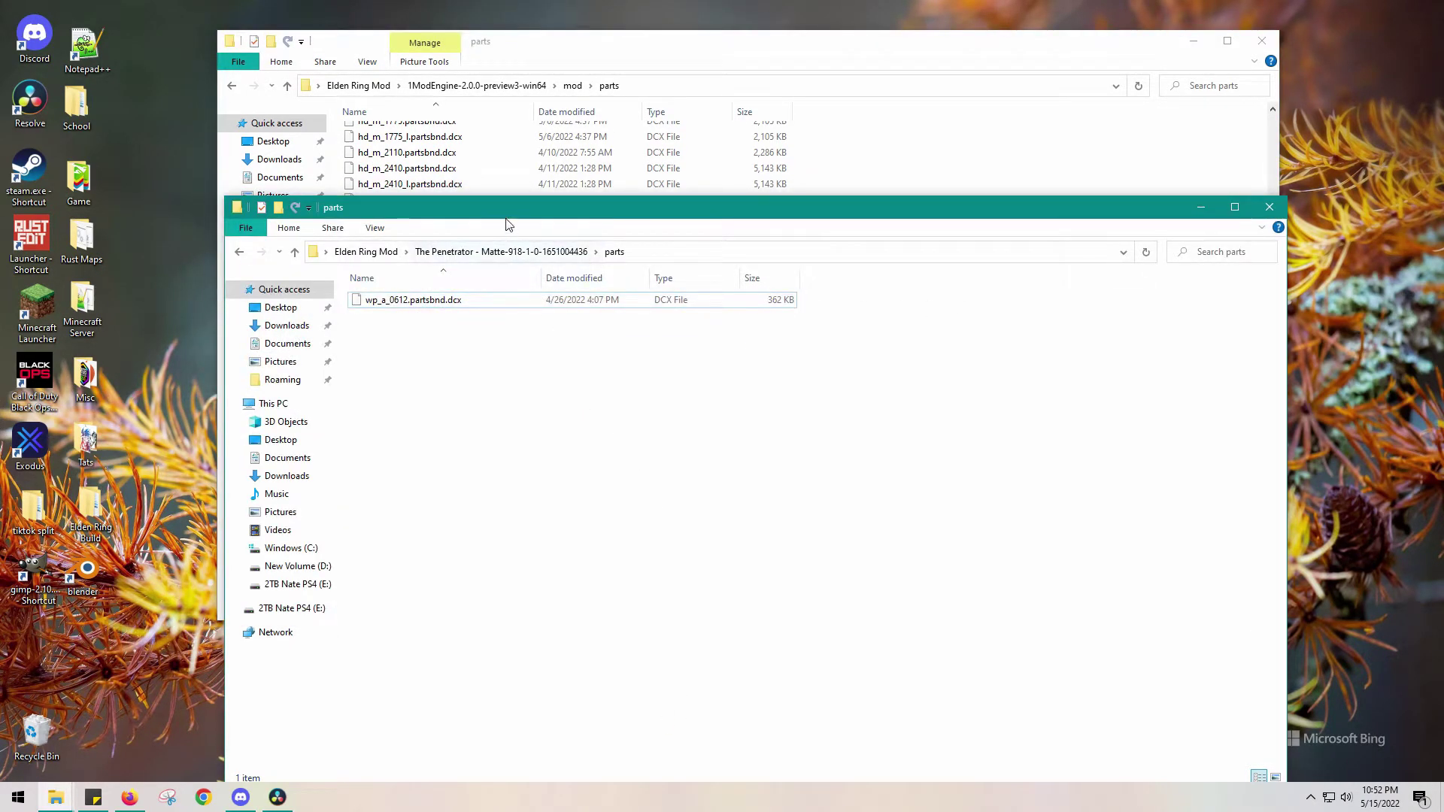
{"action": "scroll", "coordinate": [493, 162], "scroll_direction": "up", "scroll_amount": 10}
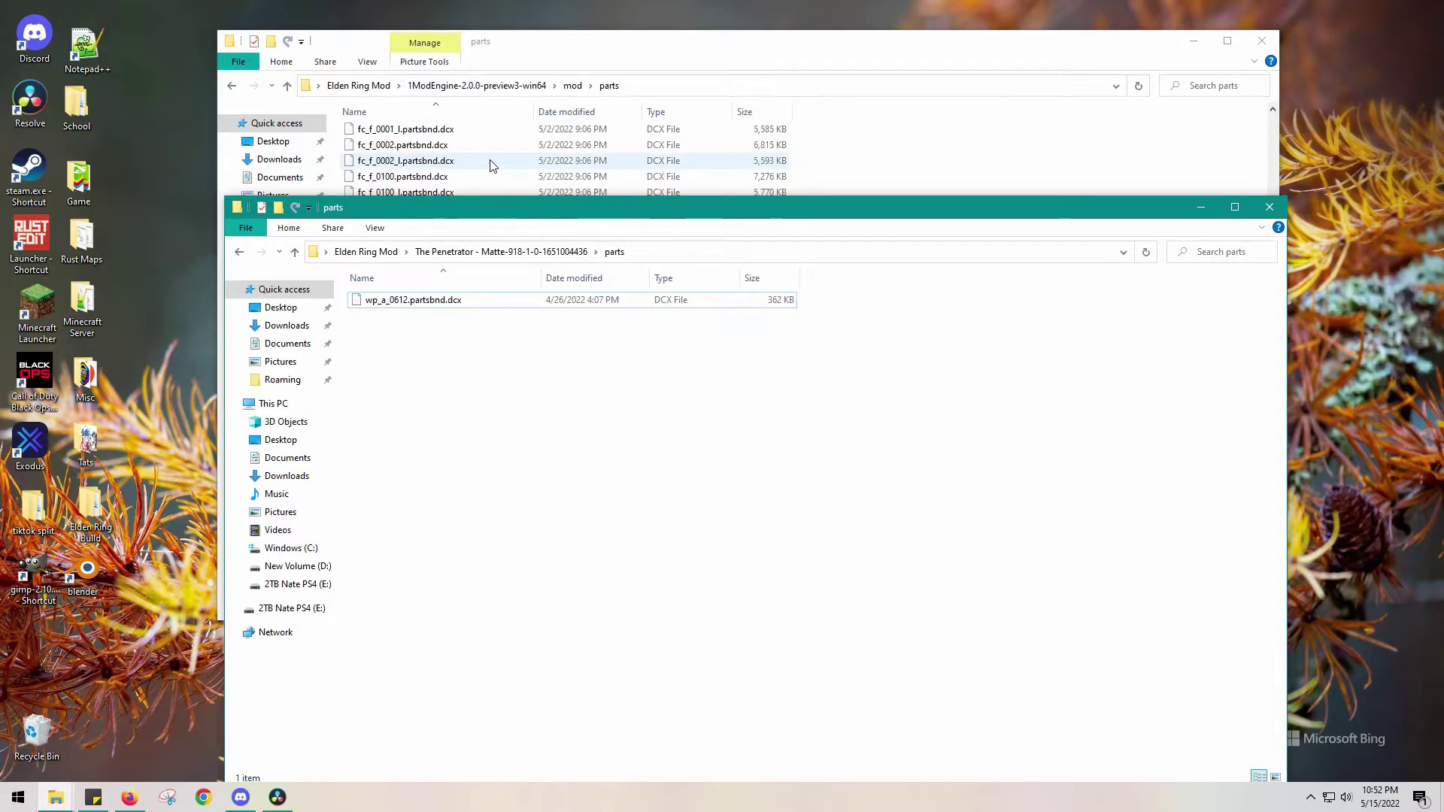
{"action": "scroll", "coordinate": [493, 162], "scroll_direction": "up", "scroll_amount": 5}
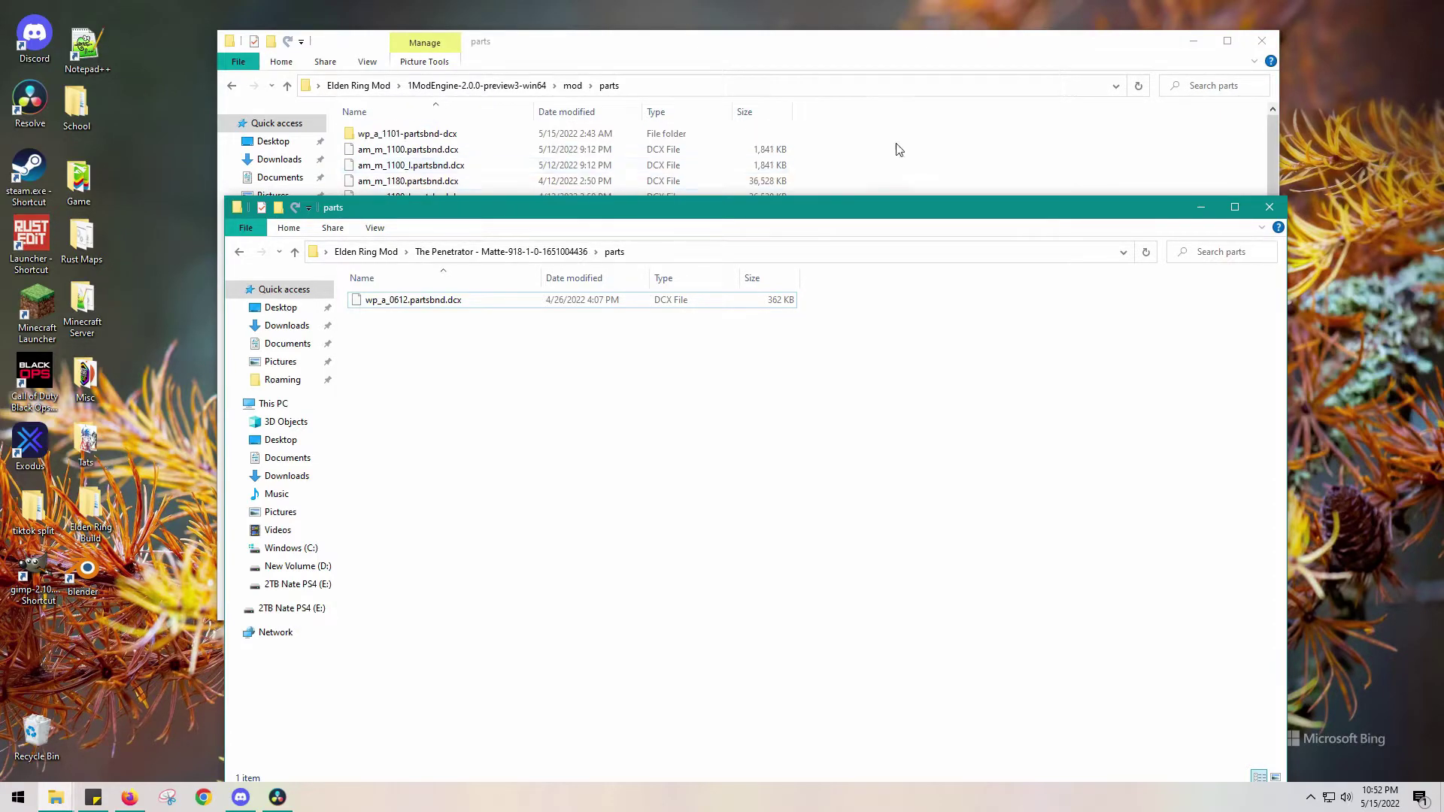
{"action": "right_click", "coordinate": [425, 141]}
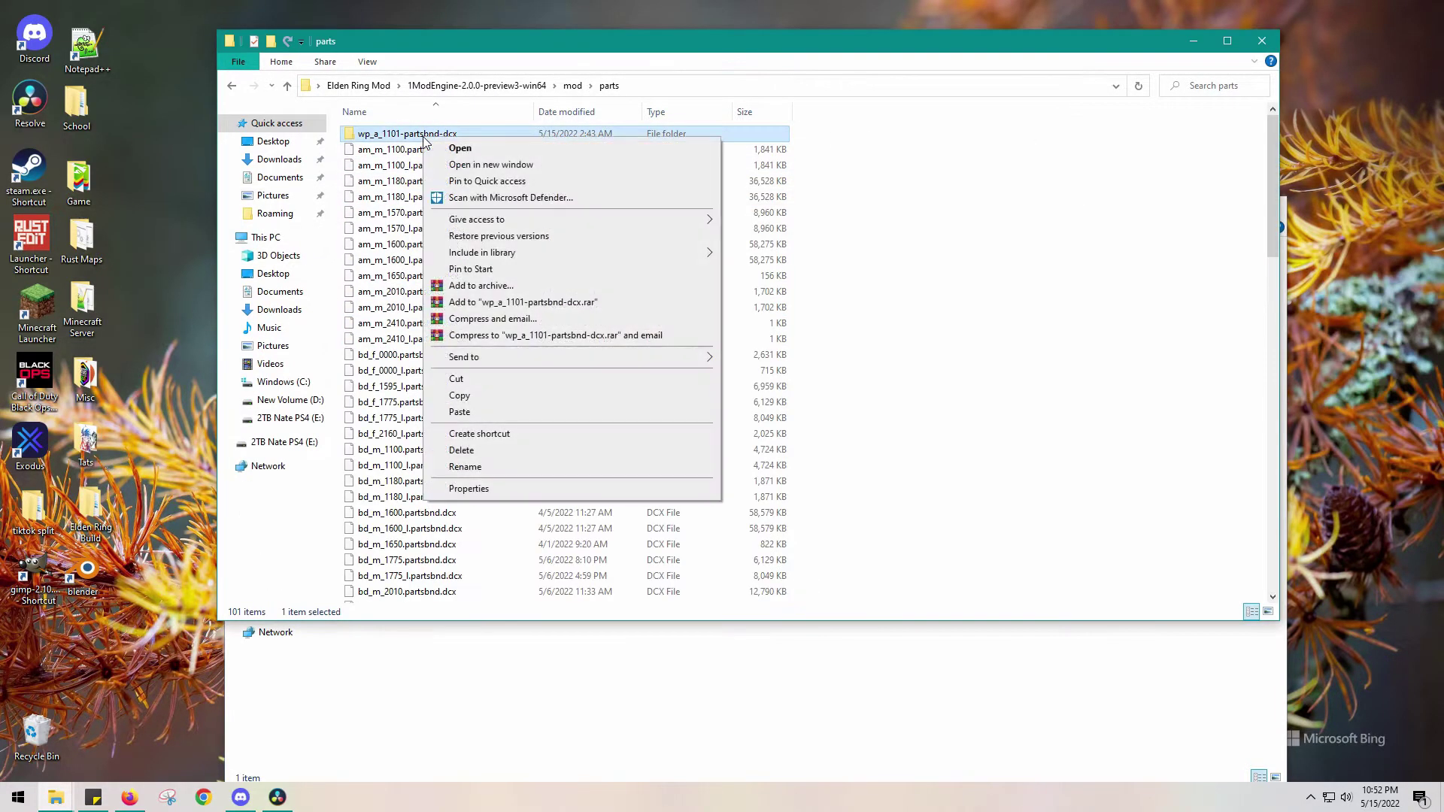
{"action": "left_click", "coordinate": [459, 453]}
Look through the mod's parts files for wp_a_0612.partsbnd.dcx, shifting the Penetrator window to compare both lists.
{"action": "left_click", "coordinate": [787, 667]}
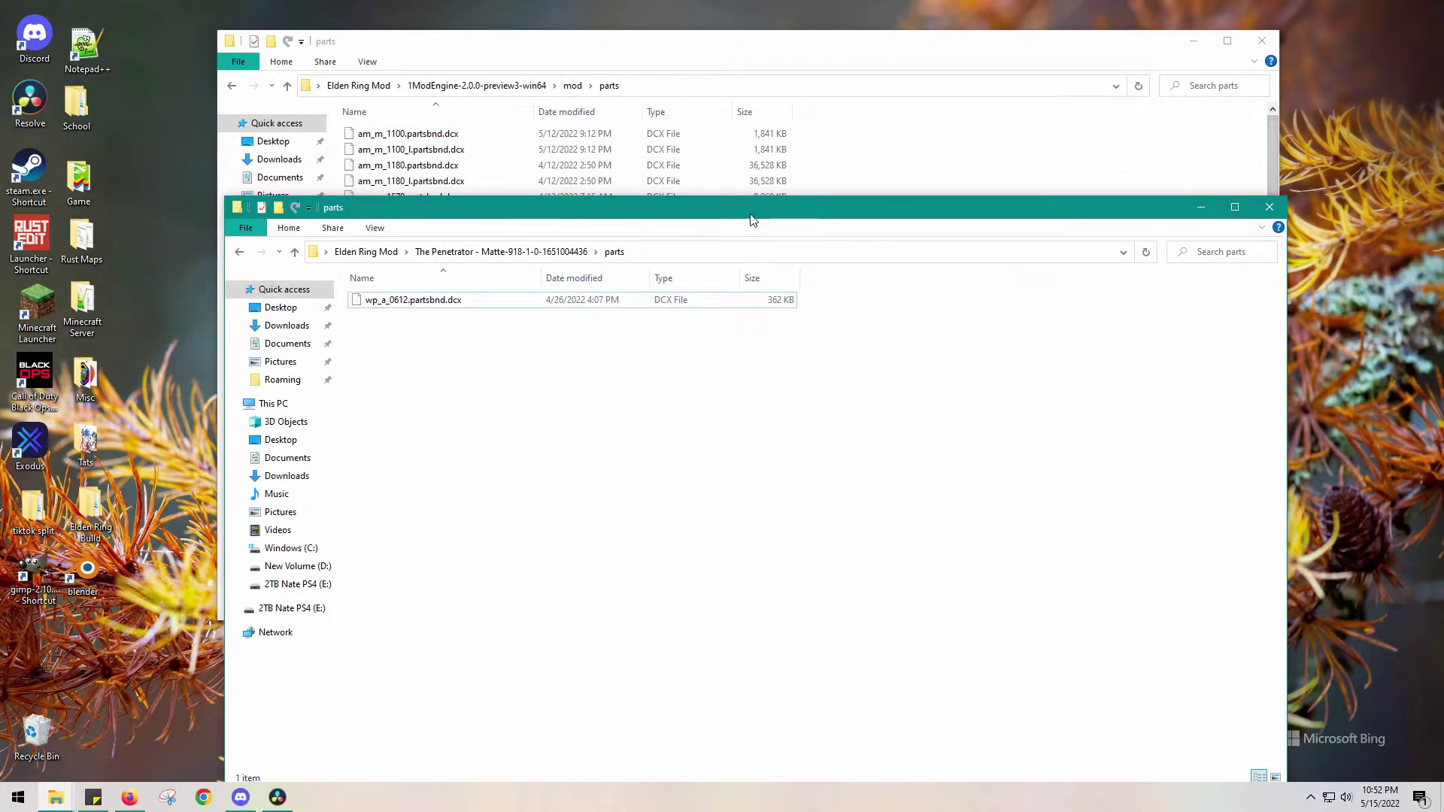
{"action": "left_click_drag", "start_coordinate": [580, 198], "coordinate": [578, 296]}
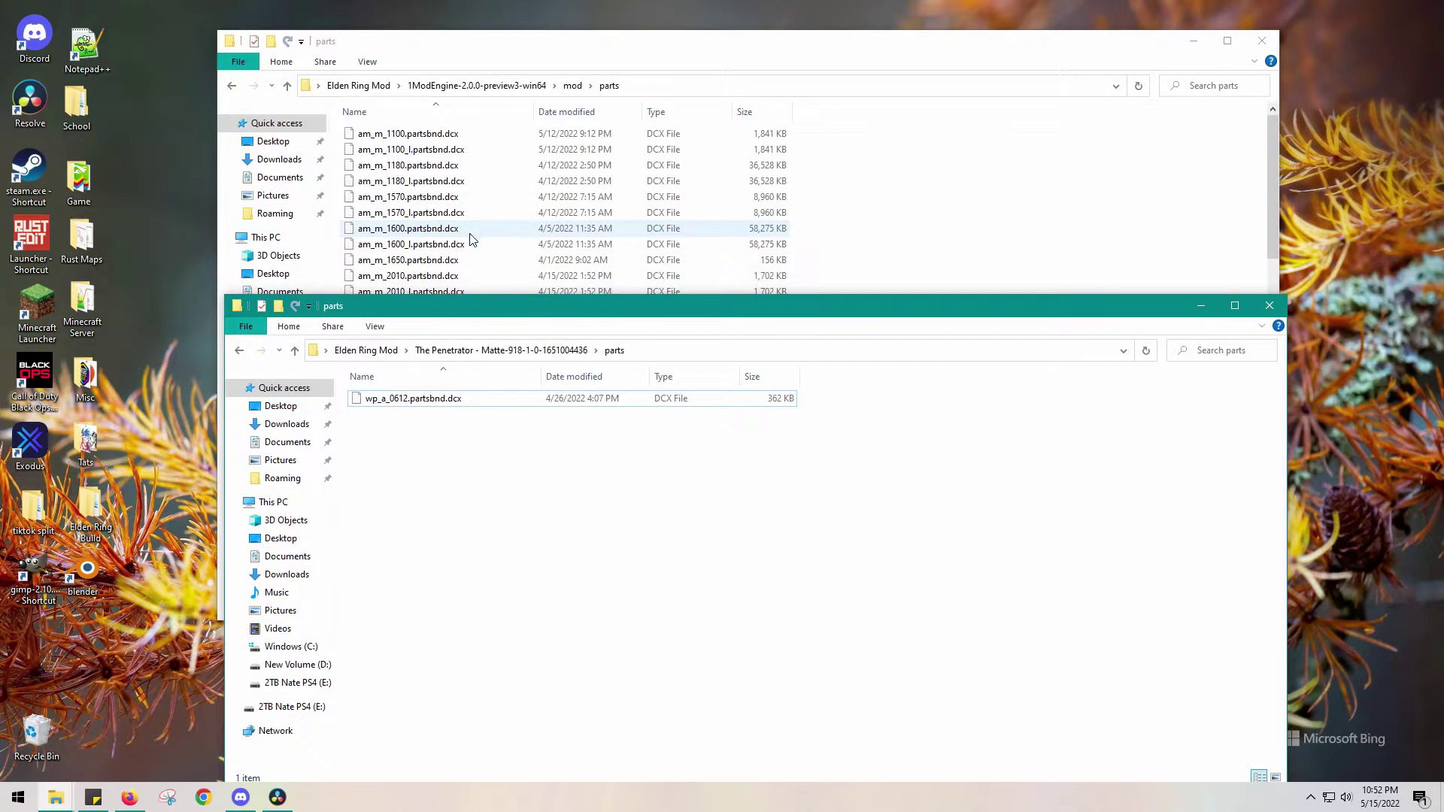
{"action": "scroll", "coordinate": [472, 239], "scroll_direction": "down", "scroll_amount": 3}
{"action": "scroll", "coordinate": [472, 238], "scroll_direction": "down", "scroll_amount": 15}
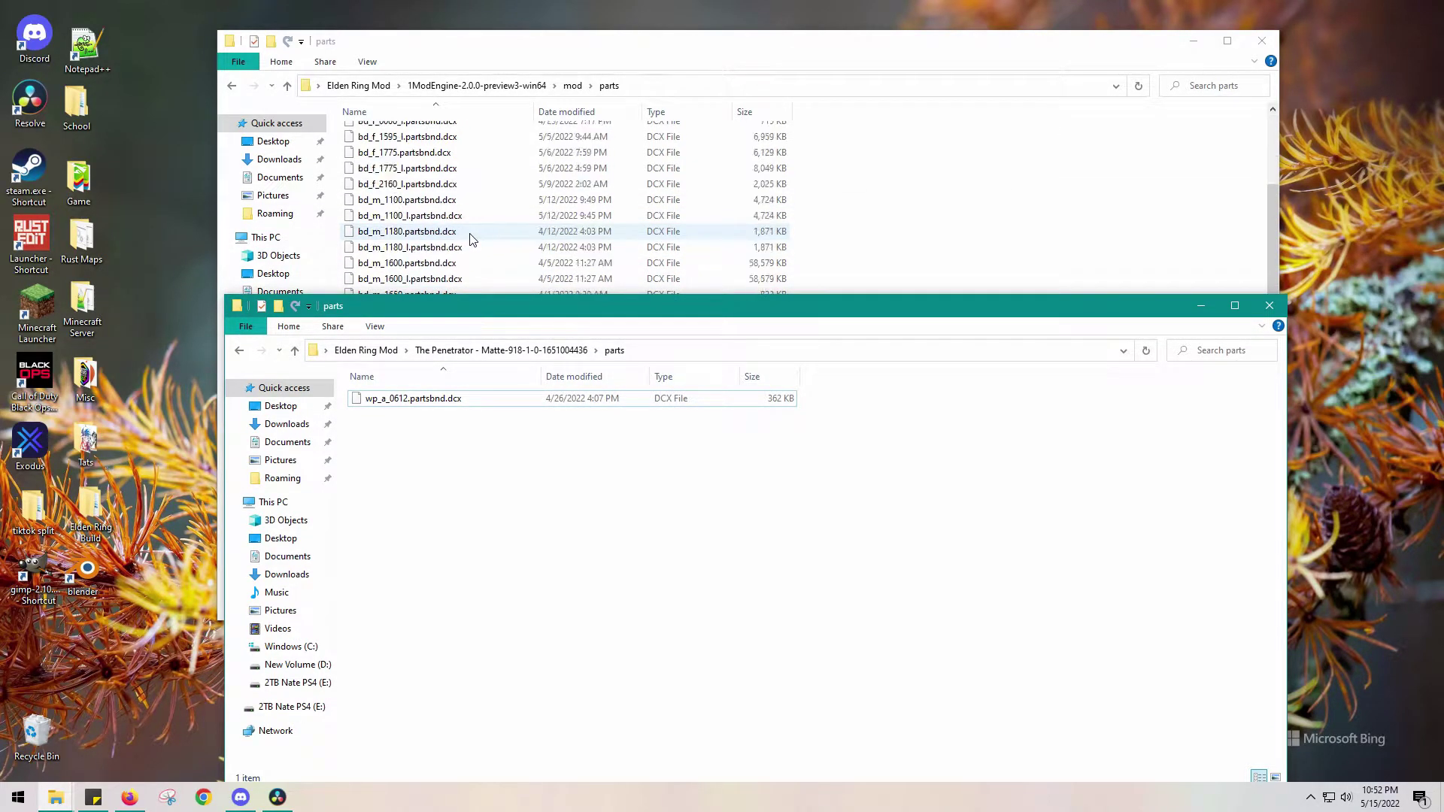
{"action": "left_click_drag", "start_coordinate": [461, 303], "coordinate": [445, 489]}
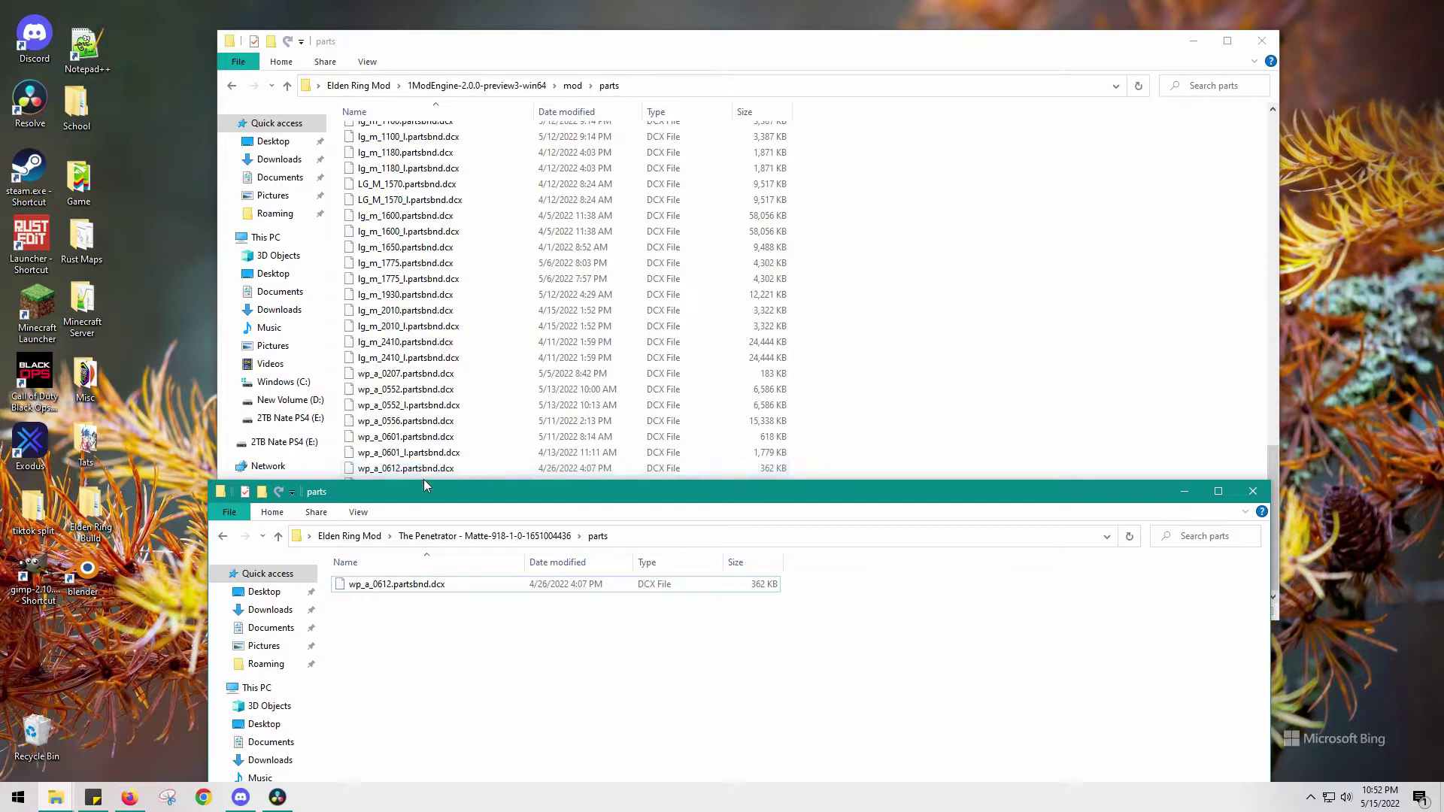
{"action": "left_click_drag", "start_coordinate": [426, 490], "coordinate": [441, 312]}
Go back to the Elden Ring Mod folder, launch UXM and place its window over the folder.
{"action": "triple_click", "coordinate": [232, 85]}
{"action": "double_click", "coordinate": [1011, 139]}
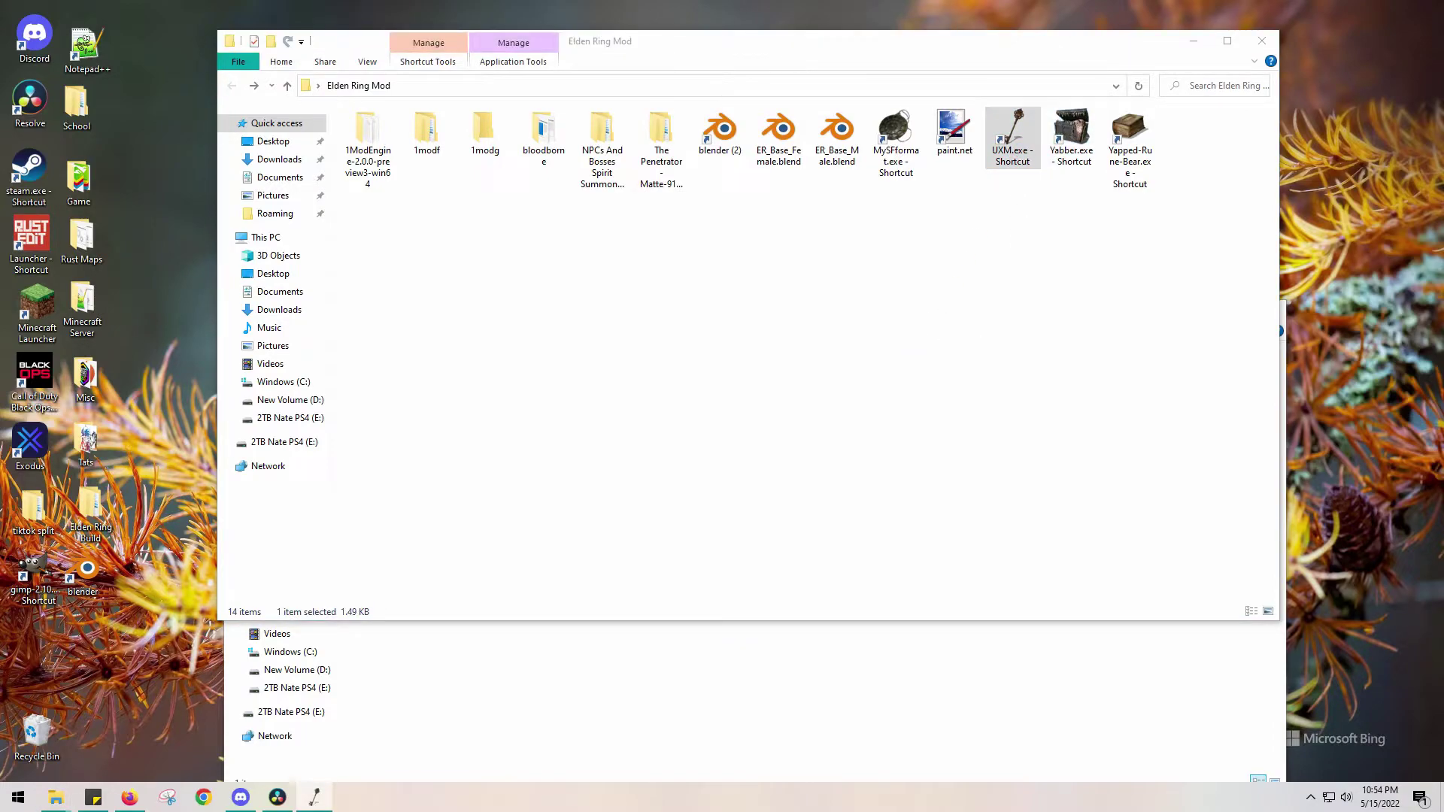
{"action": "left_click_drag", "start_coordinate": [1354, 396], "coordinate": [676, 315]}
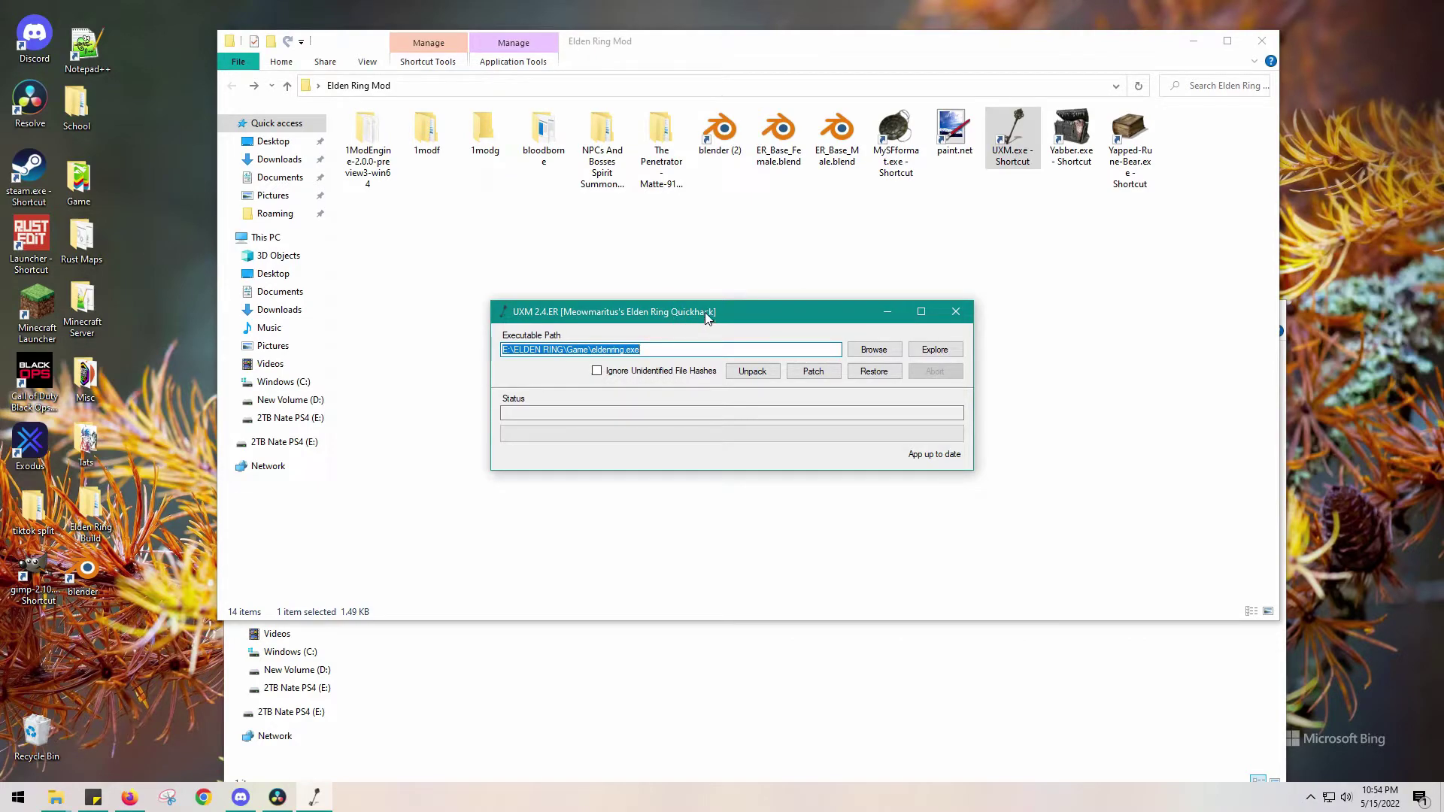
Browse for the game executable in E:\SteamLibrary\steamapps\common\ELDEN RING\Game, select eldenring.exe and cancel the choice.
{"action": "left_click", "coordinate": [878, 350]}
{"action": "left_click", "coordinate": [881, 350]}
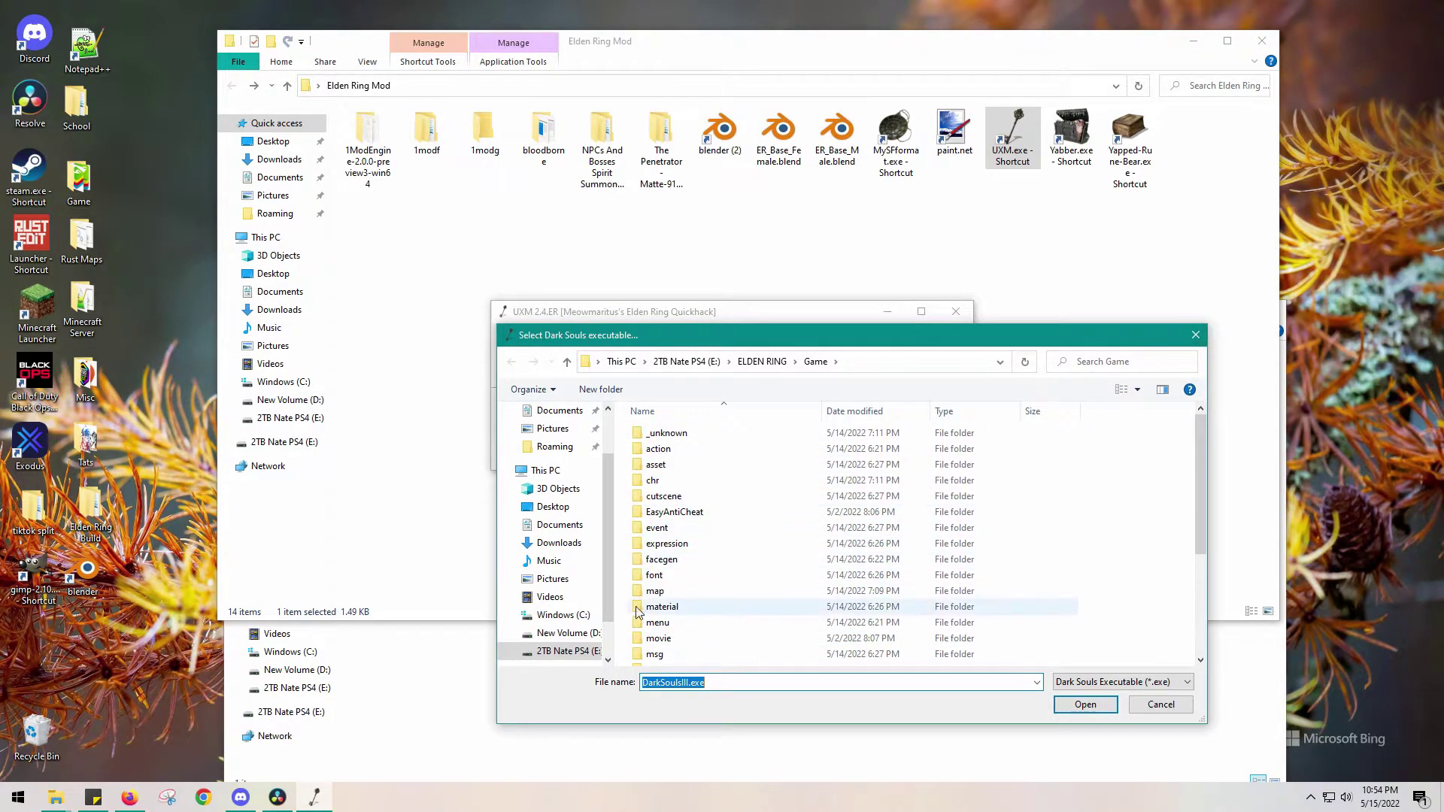
{"action": "left_click", "coordinate": [573, 653]}
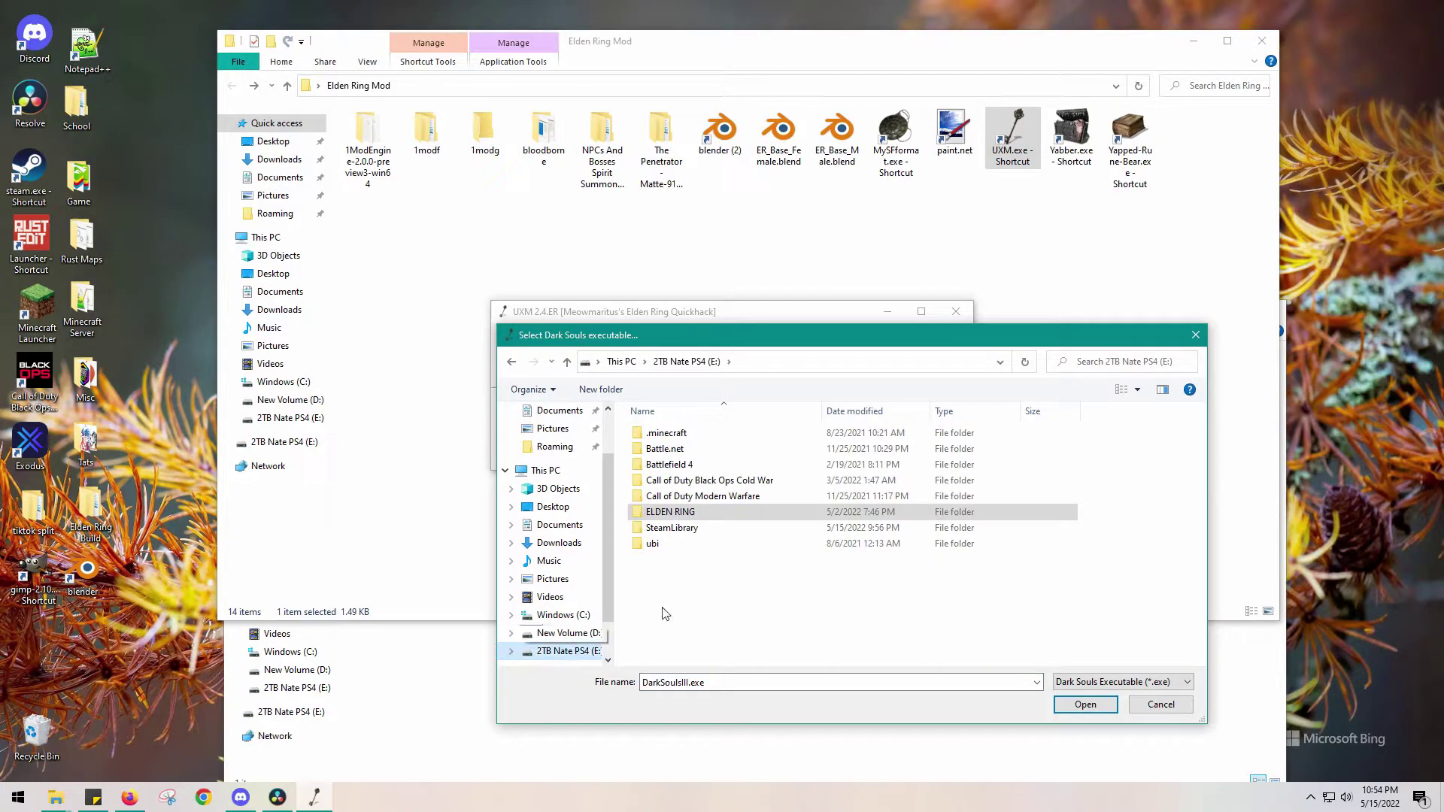
{"action": "double_click", "coordinate": [688, 527]}
{"action": "double_click", "coordinate": [693, 435]}
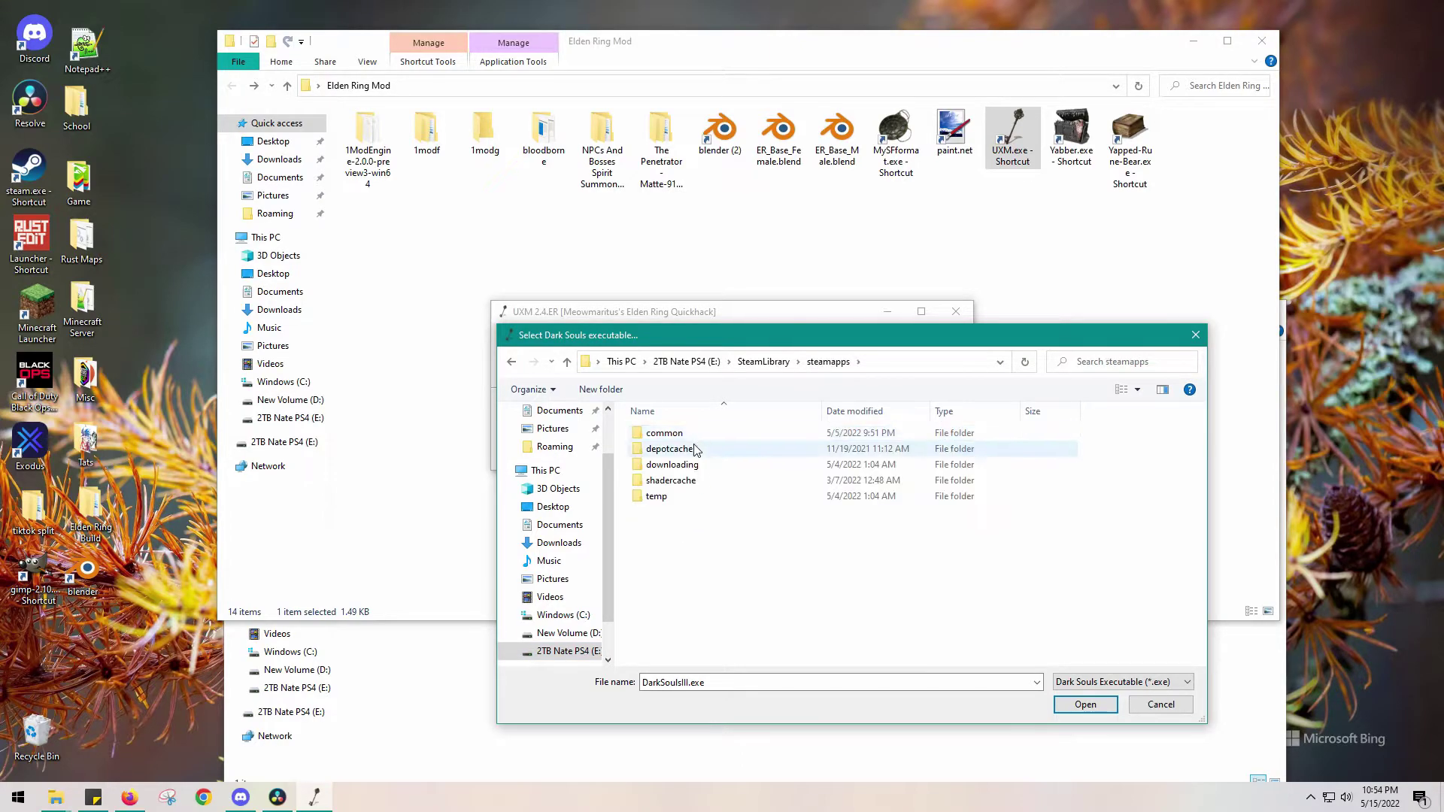
{"action": "double_click", "coordinate": [693, 434]}
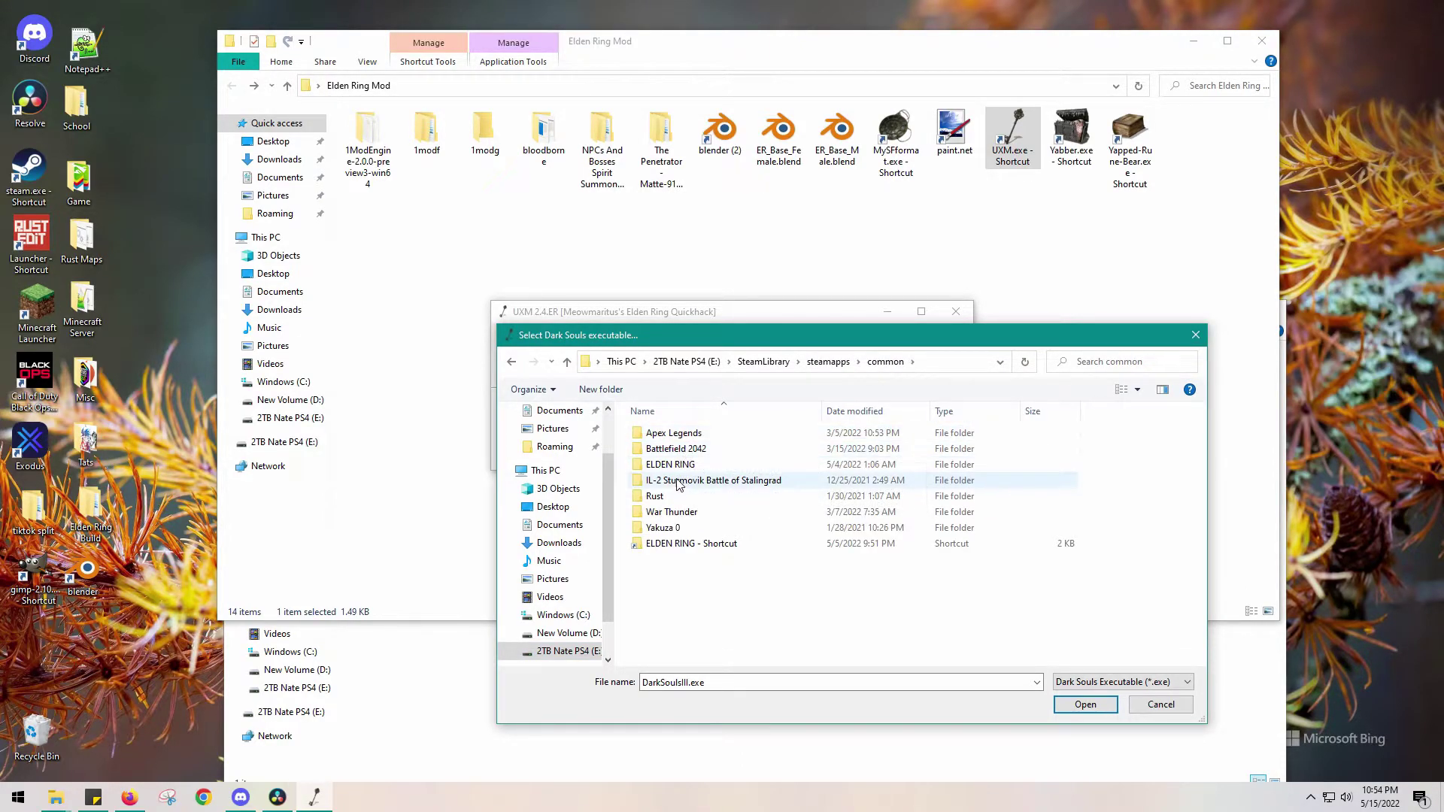
{"action": "double_click", "coordinate": [677, 465]}
{"action": "double_click", "coordinate": [672, 435]}
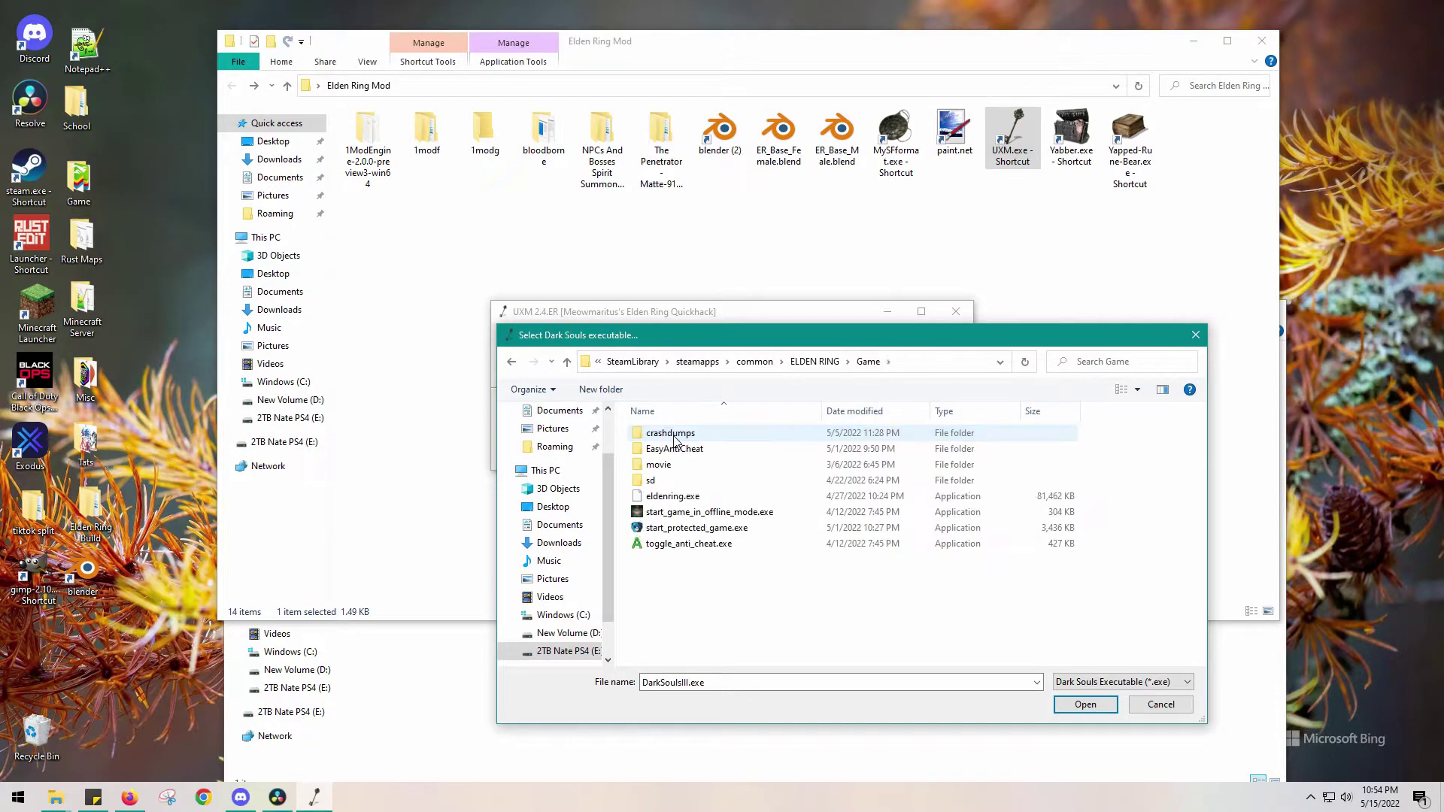
{"action": "left_click", "coordinate": [675, 499]}
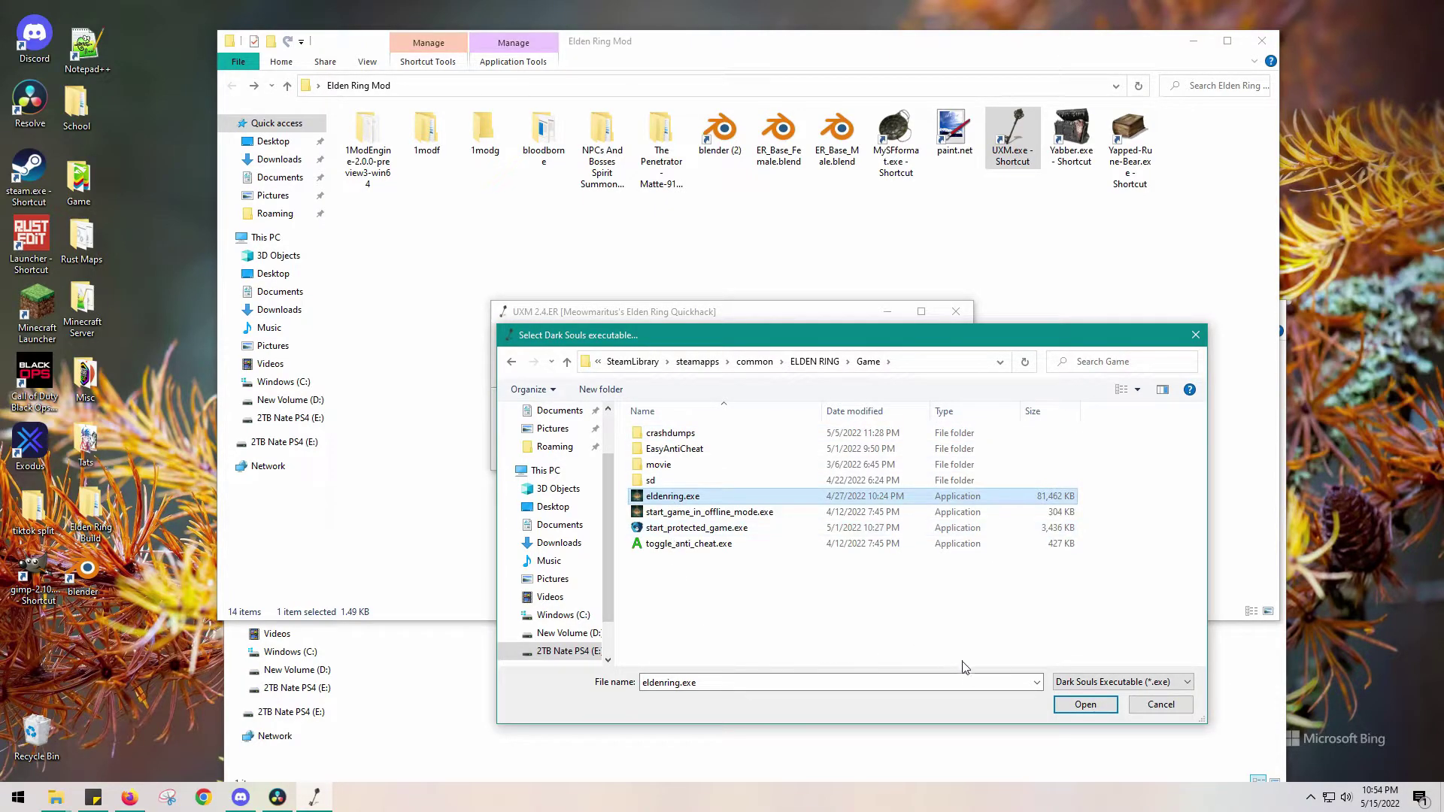
{"action": "left_click", "coordinate": [1175, 707]}
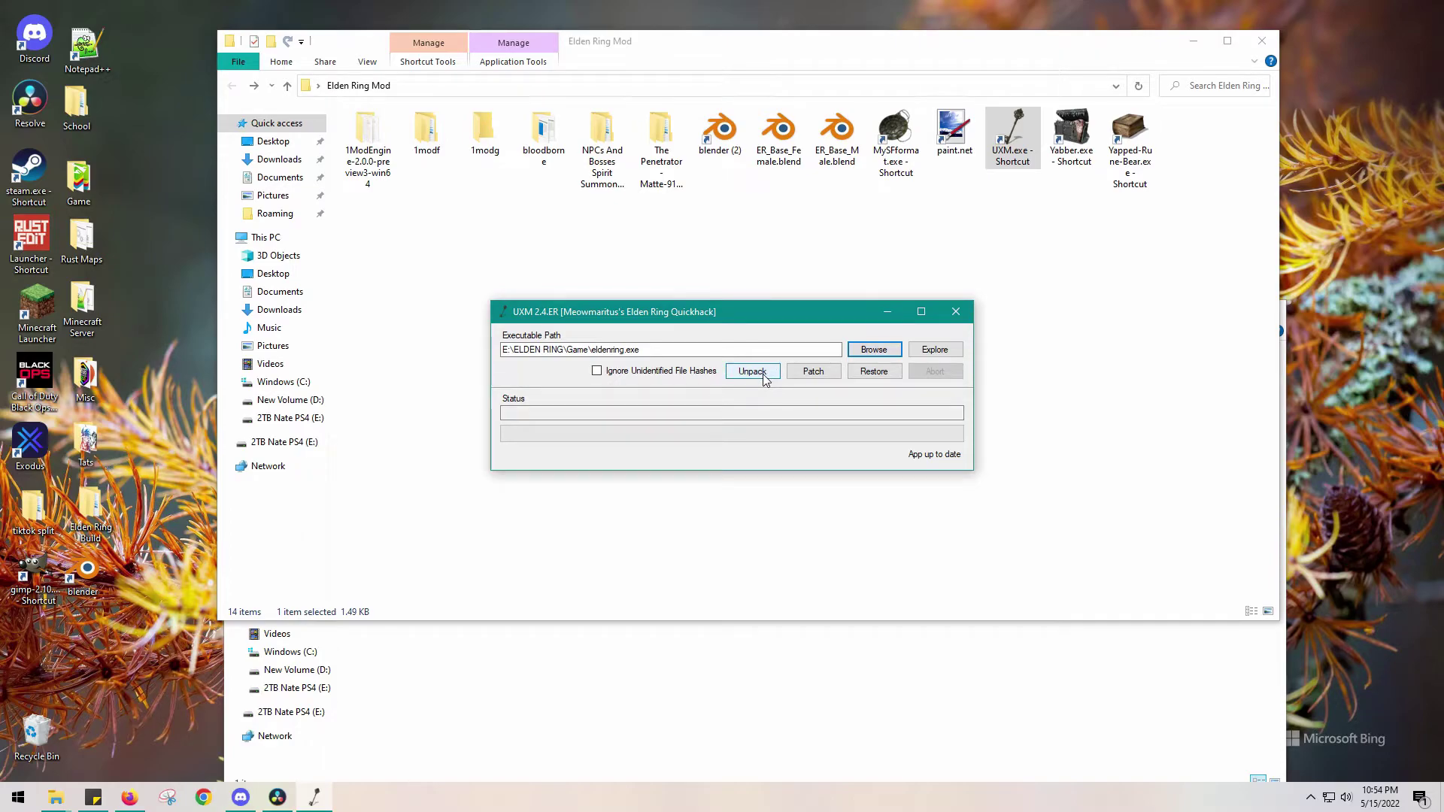
Examine the game files in E:\ELDEN RING\Game and its parts folder through UXM, and close both windows.
{"action": "left_click", "coordinate": [933, 351]}
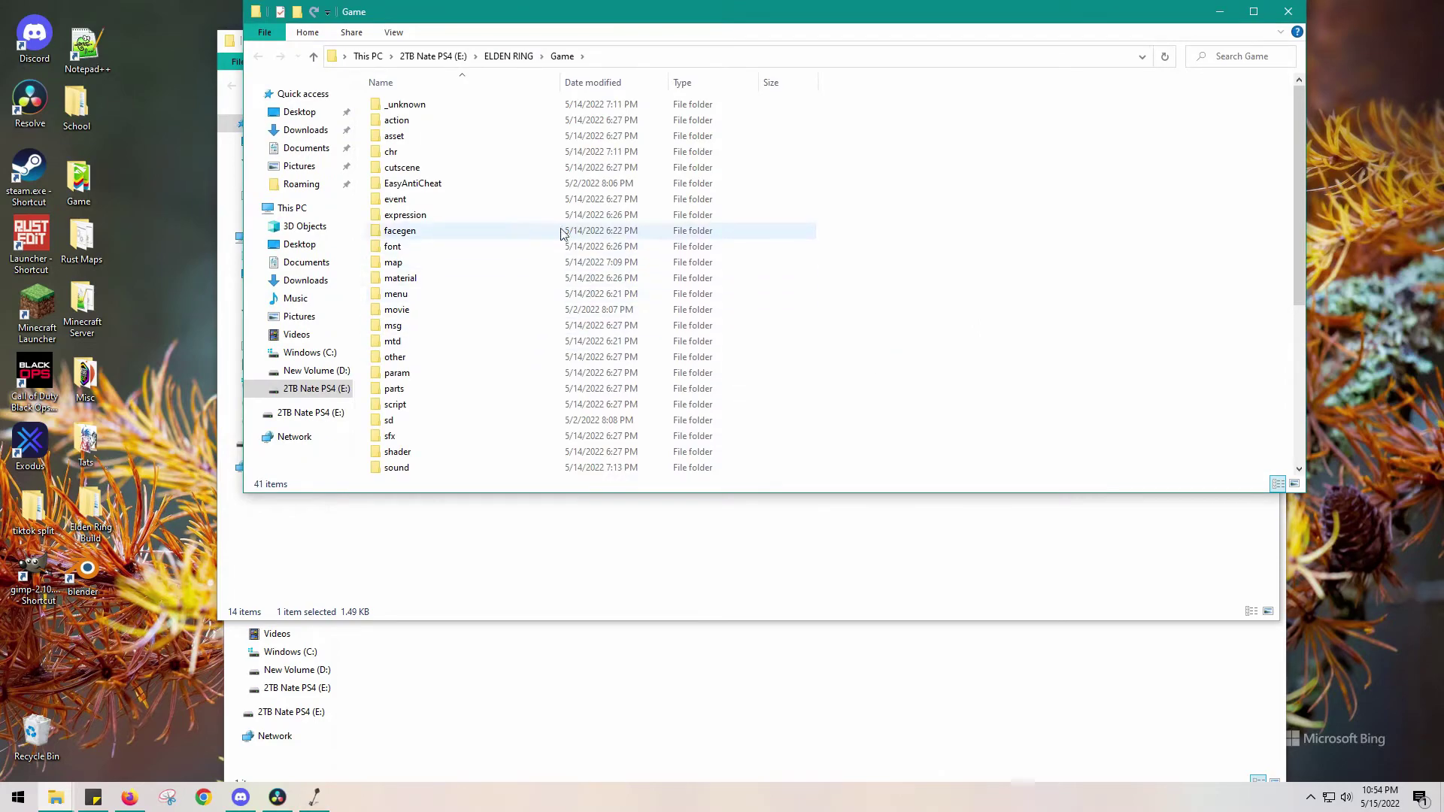
{"action": "scroll", "coordinate": [494, 226], "scroll_direction": "down", "scroll_amount": 2}
{"action": "scroll", "coordinate": [494, 226], "scroll_direction": "down", "scroll_amount": 3}
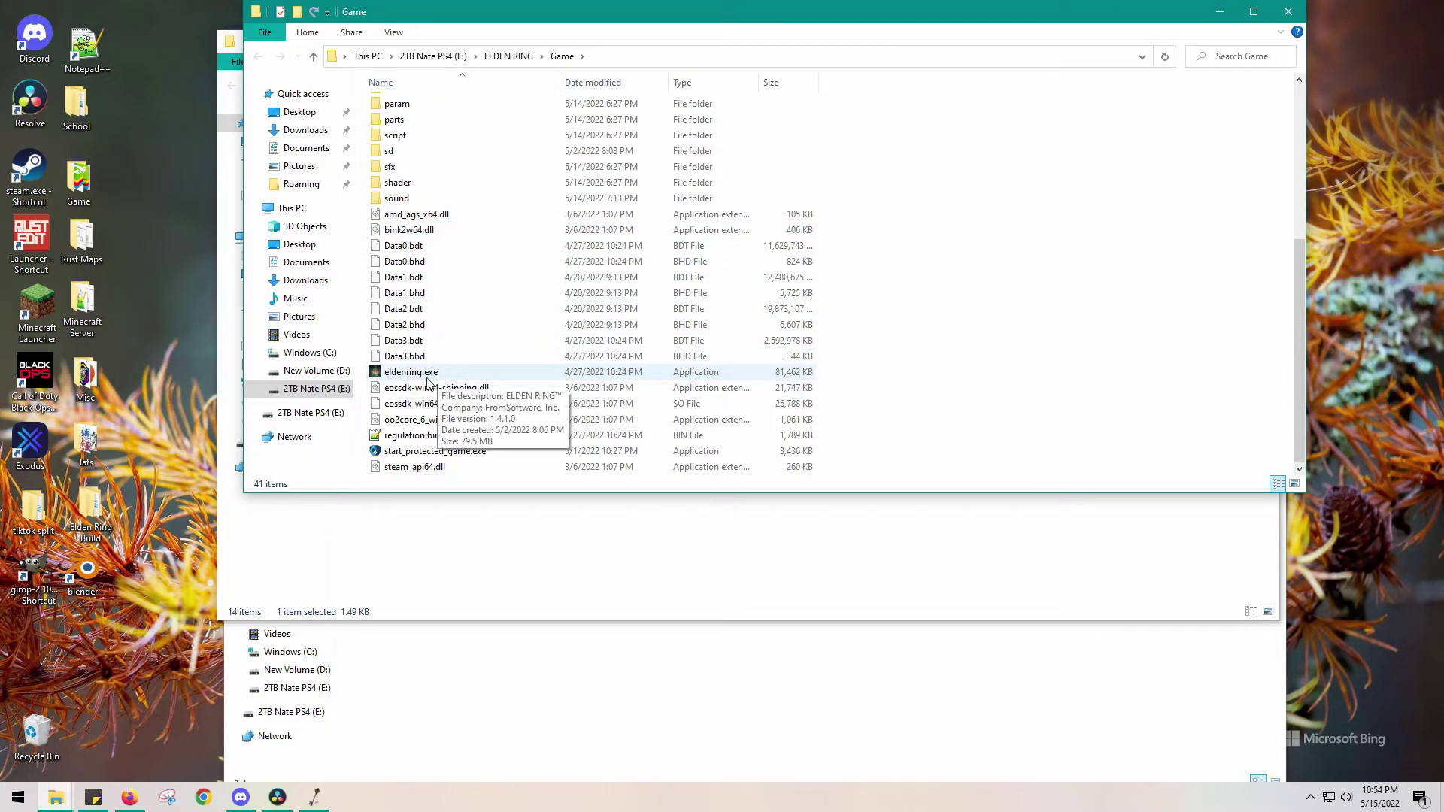
{"action": "scroll", "coordinate": [429, 368], "scroll_direction": "up", "scroll_amount": 4}
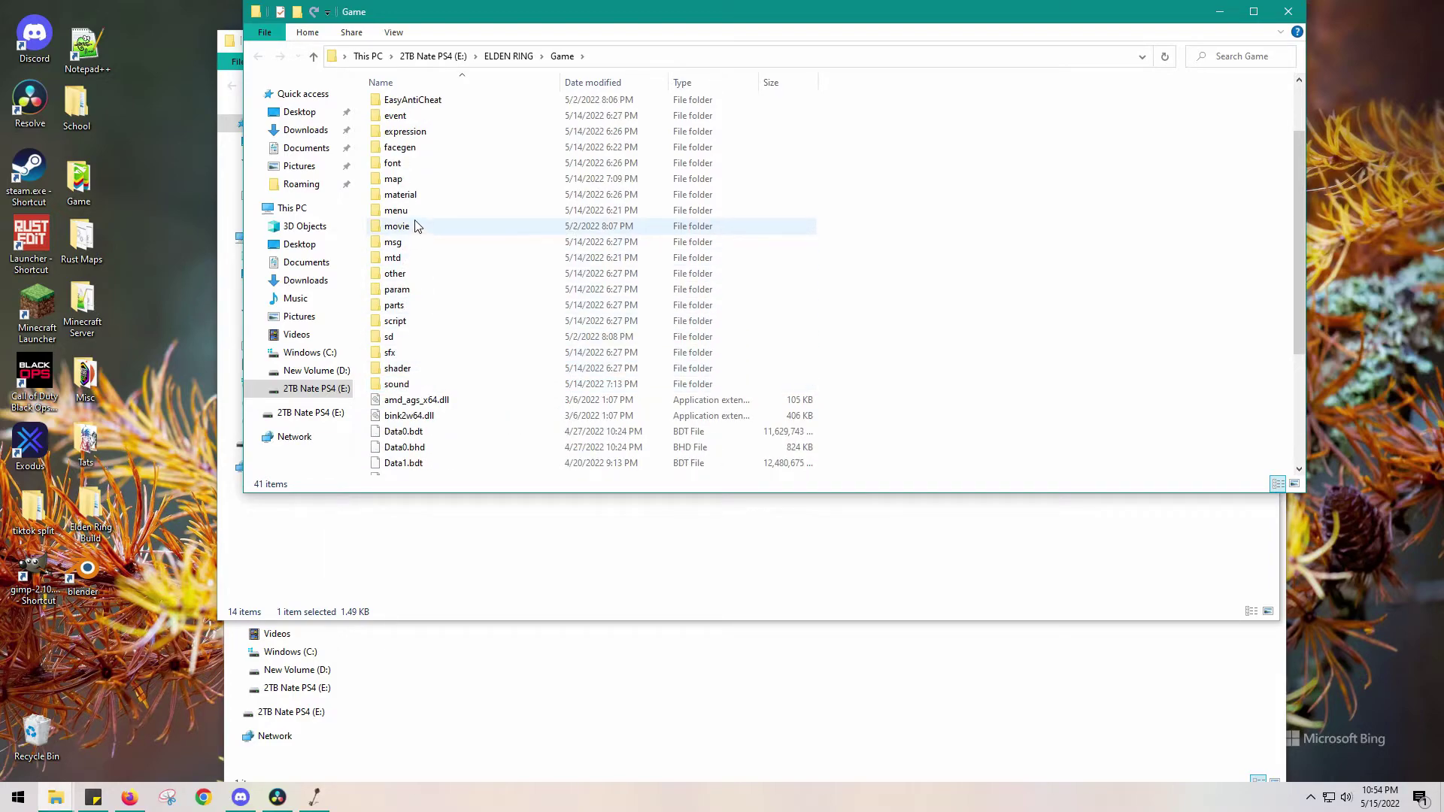
{"action": "double_click", "coordinate": [406, 305]}
{"action": "scroll", "coordinate": [444, 230], "scroll_direction": "down", "scroll_amount": 20}
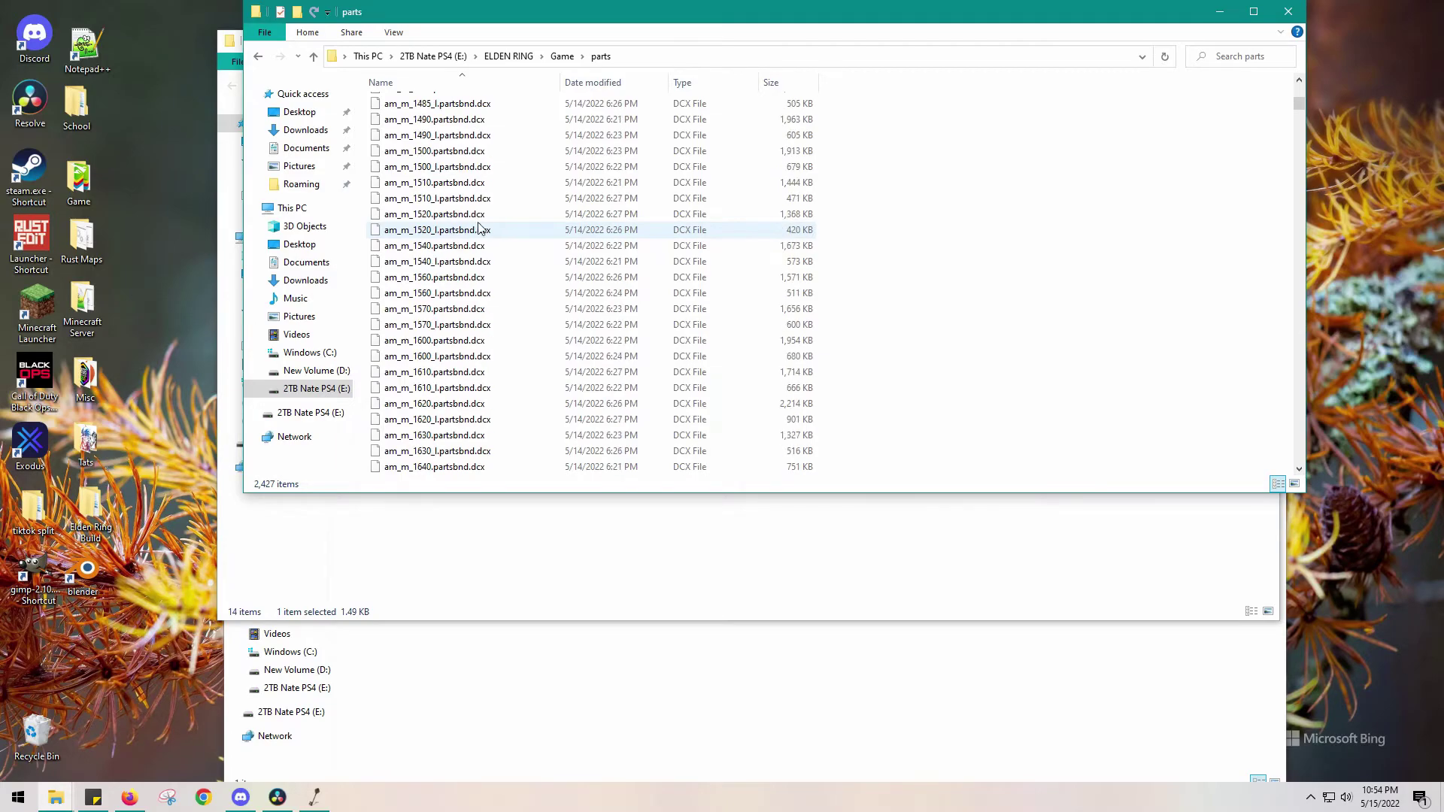
{"action": "left_click_drag", "start_coordinate": [1302, 104], "coordinate": [1288, 420]}
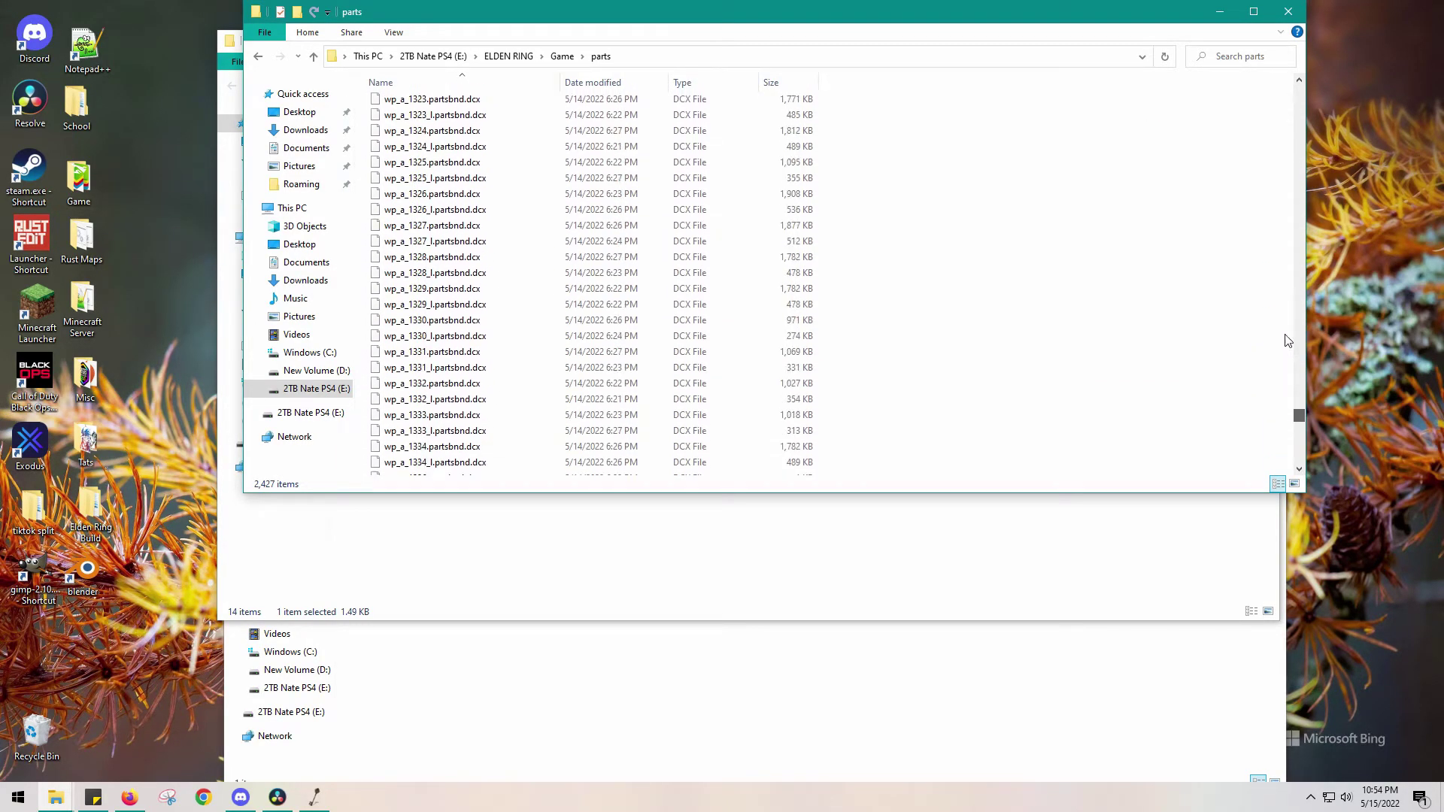
{"action": "left_click", "coordinate": [1289, 14]}
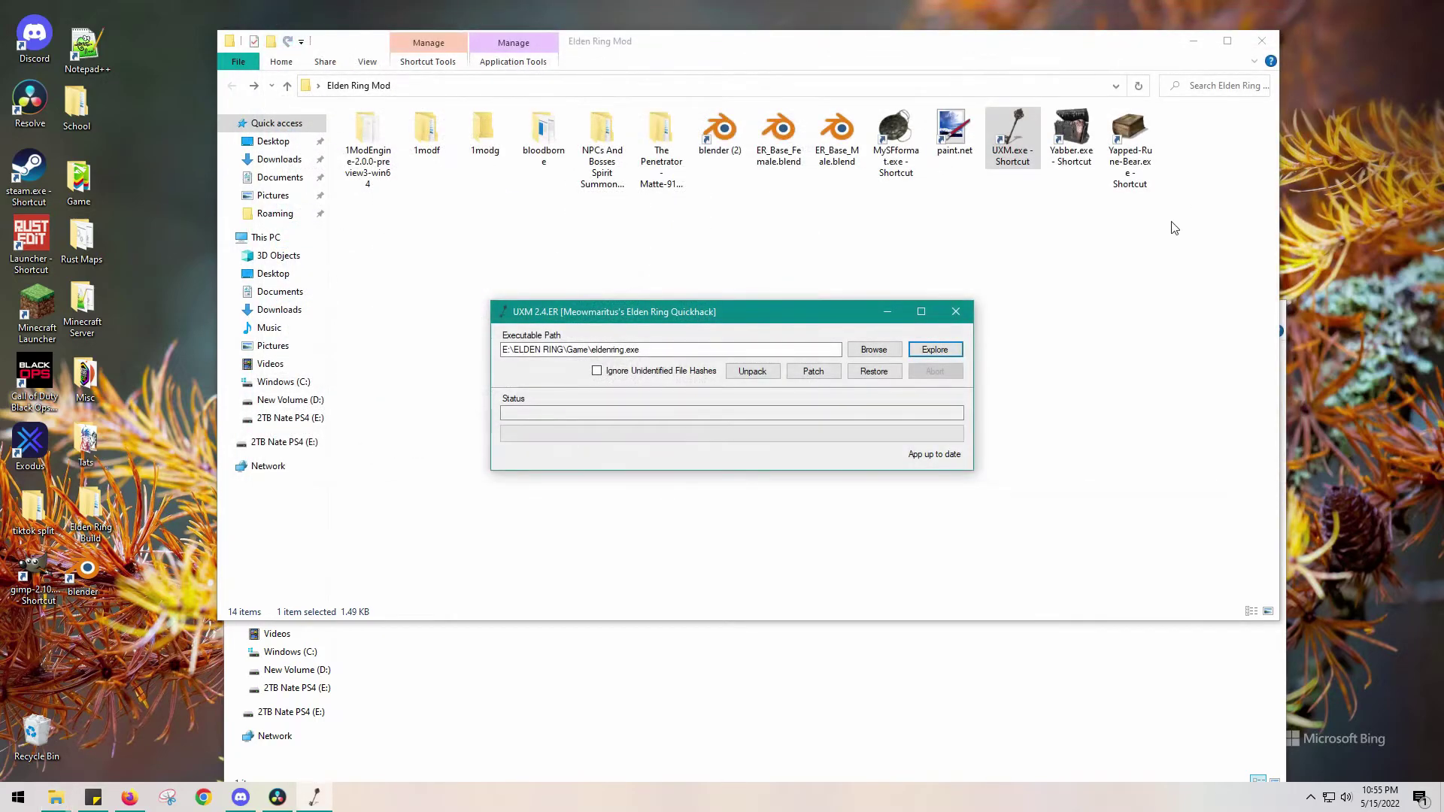
{"action": "left_click", "coordinate": [957, 312]}
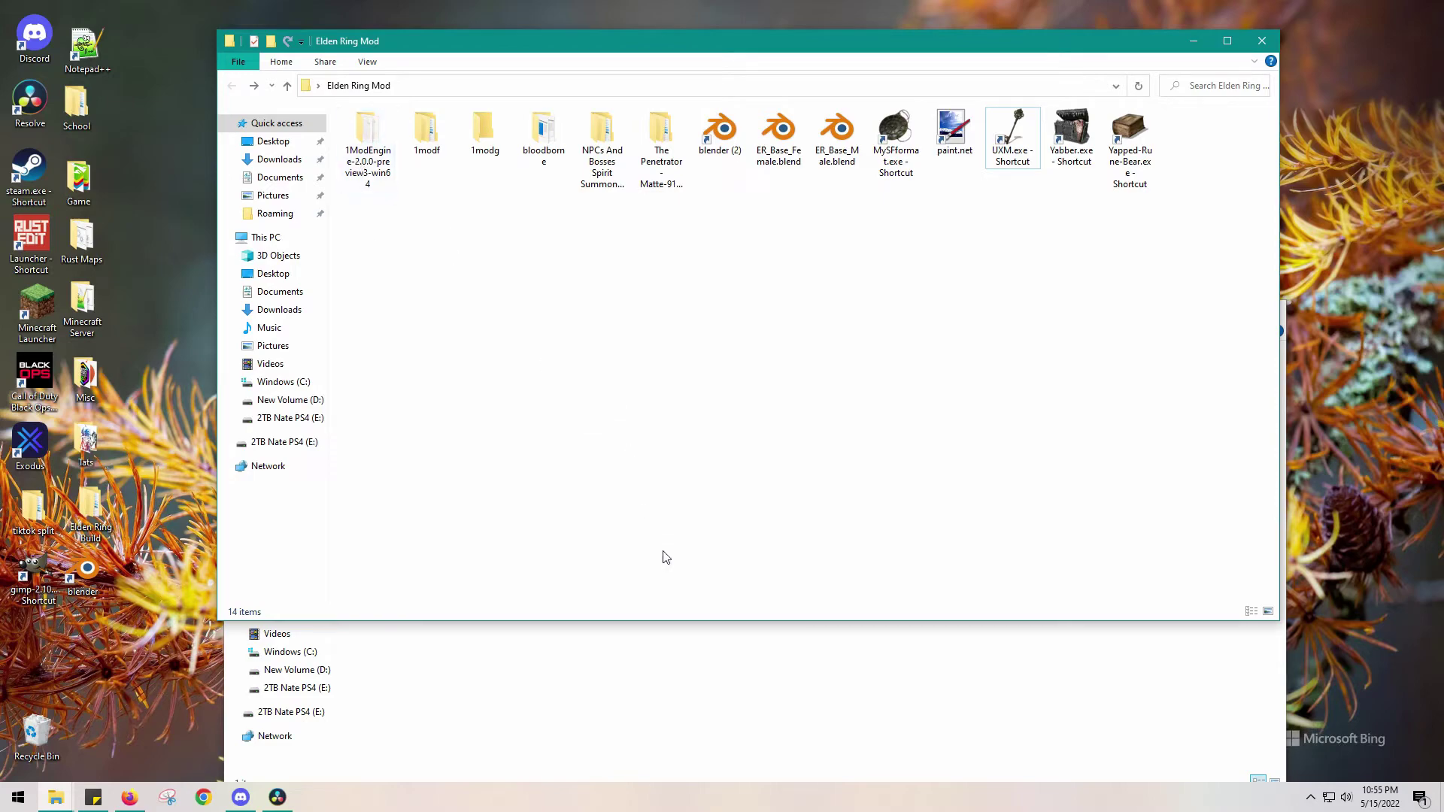
Bring the Penetrator parts window to the front and select wp_a_0612.partsbnd.dcx.
{"action": "left_click", "coordinate": [653, 651]}
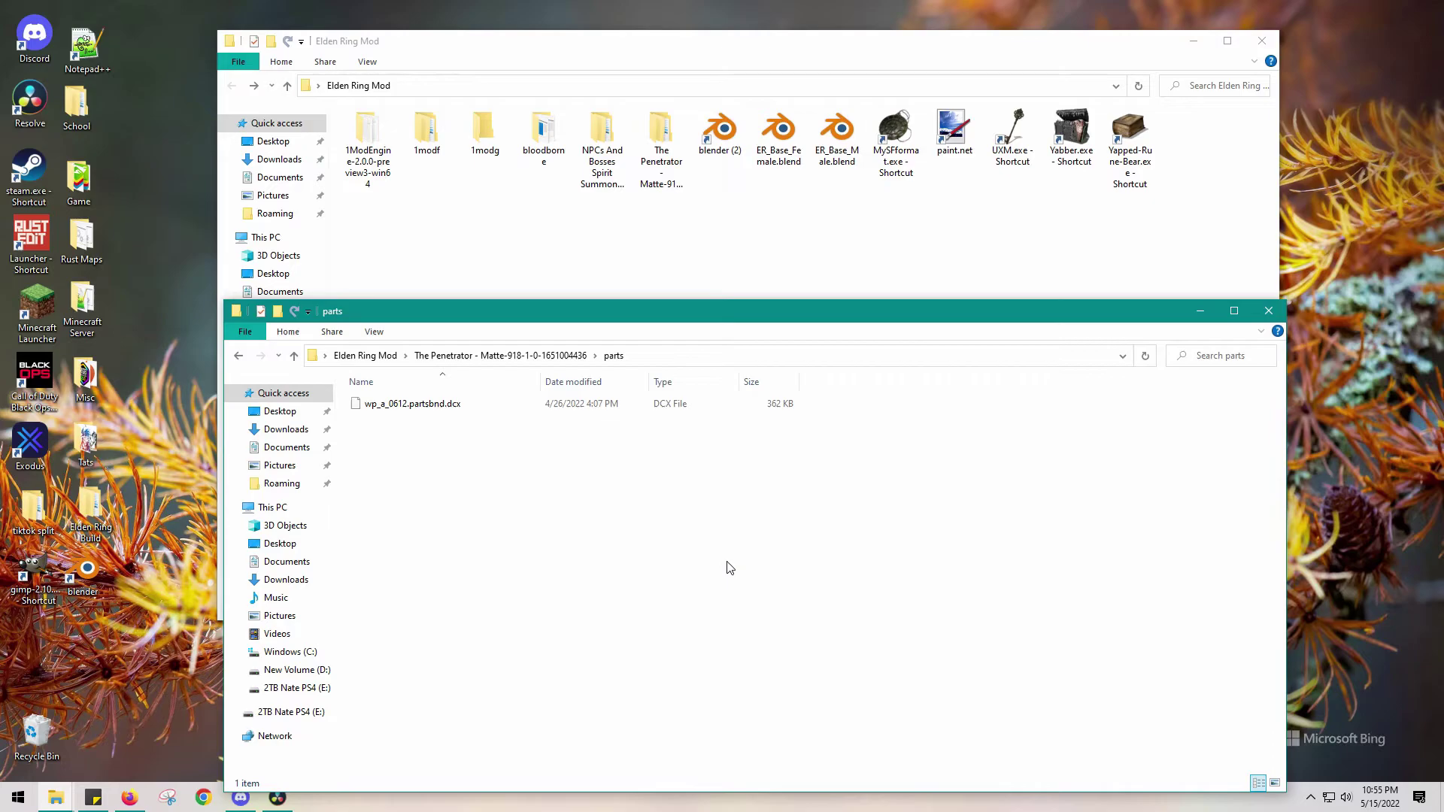
{"action": "left_click", "coordinate": [391, 408]}
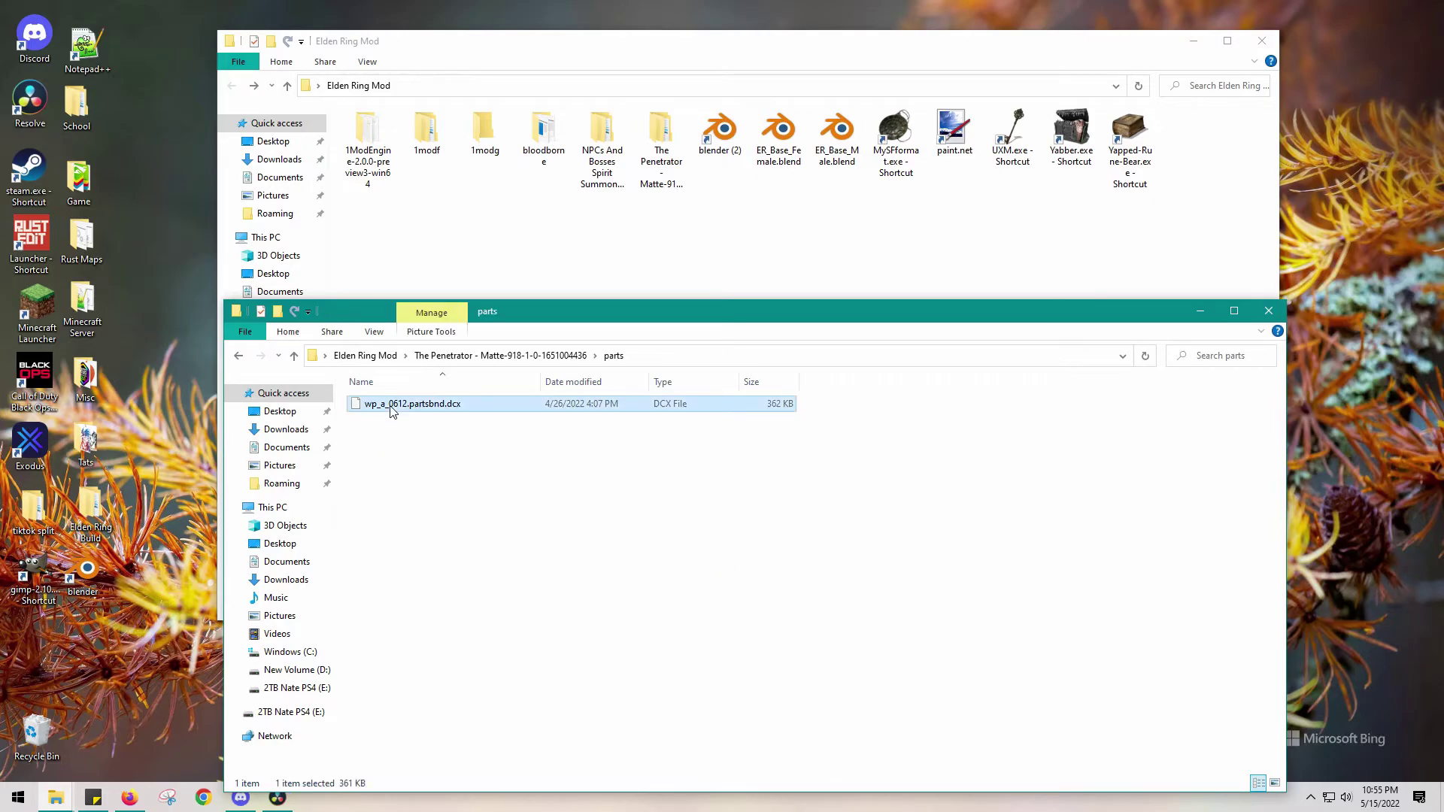
{"action": "double_click", "coordinate": [414, 410]}
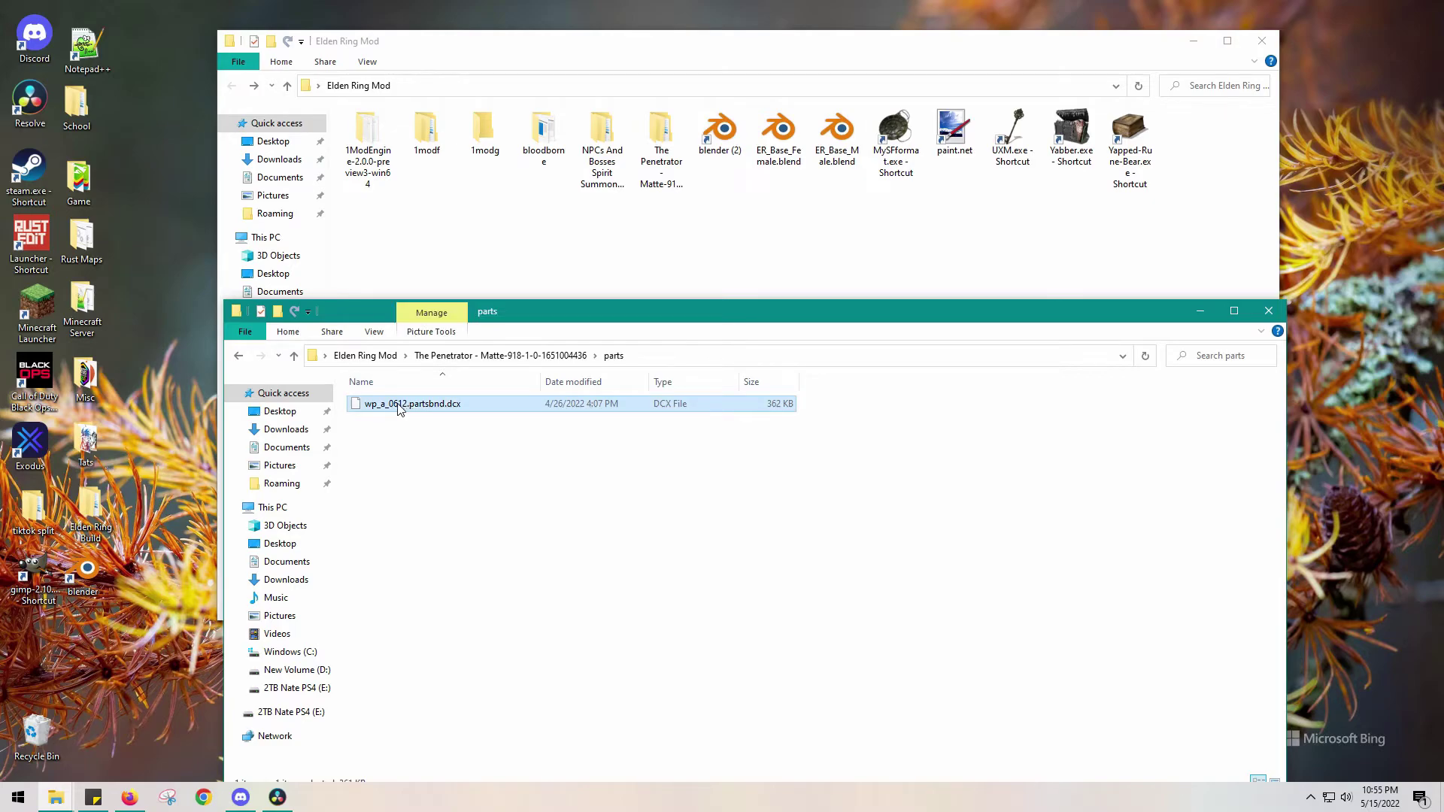
Unpack wp_a_0612.partsbnd.dcx with the Yabber shortcut in the Elden Ring Mod folder and open the extracted folder.
{"action": "left_click_drag", "start_coordinate": [386, 410], "coordinate": [1079, 140]}
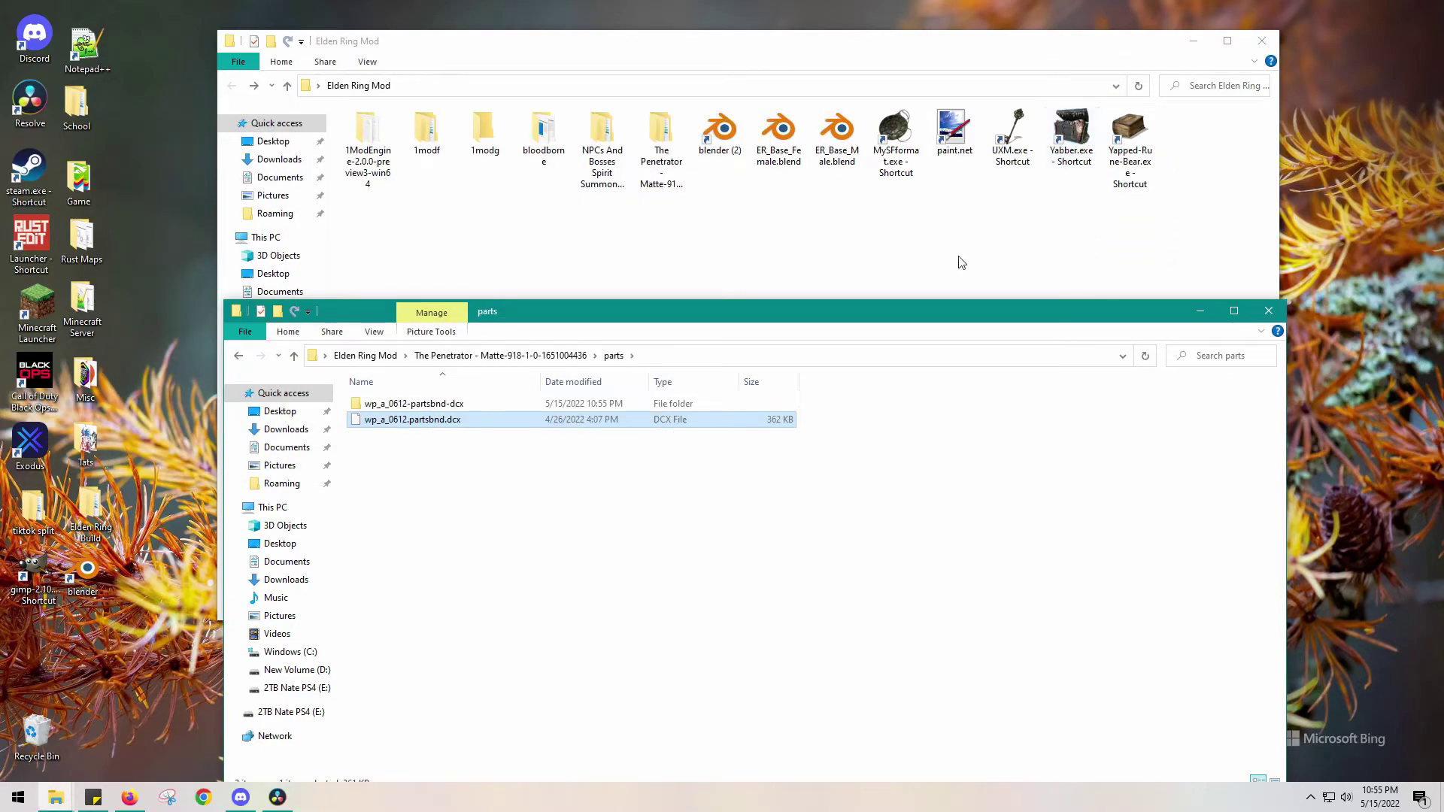
{"action": "left_click", "coordinate": [425, 406]}
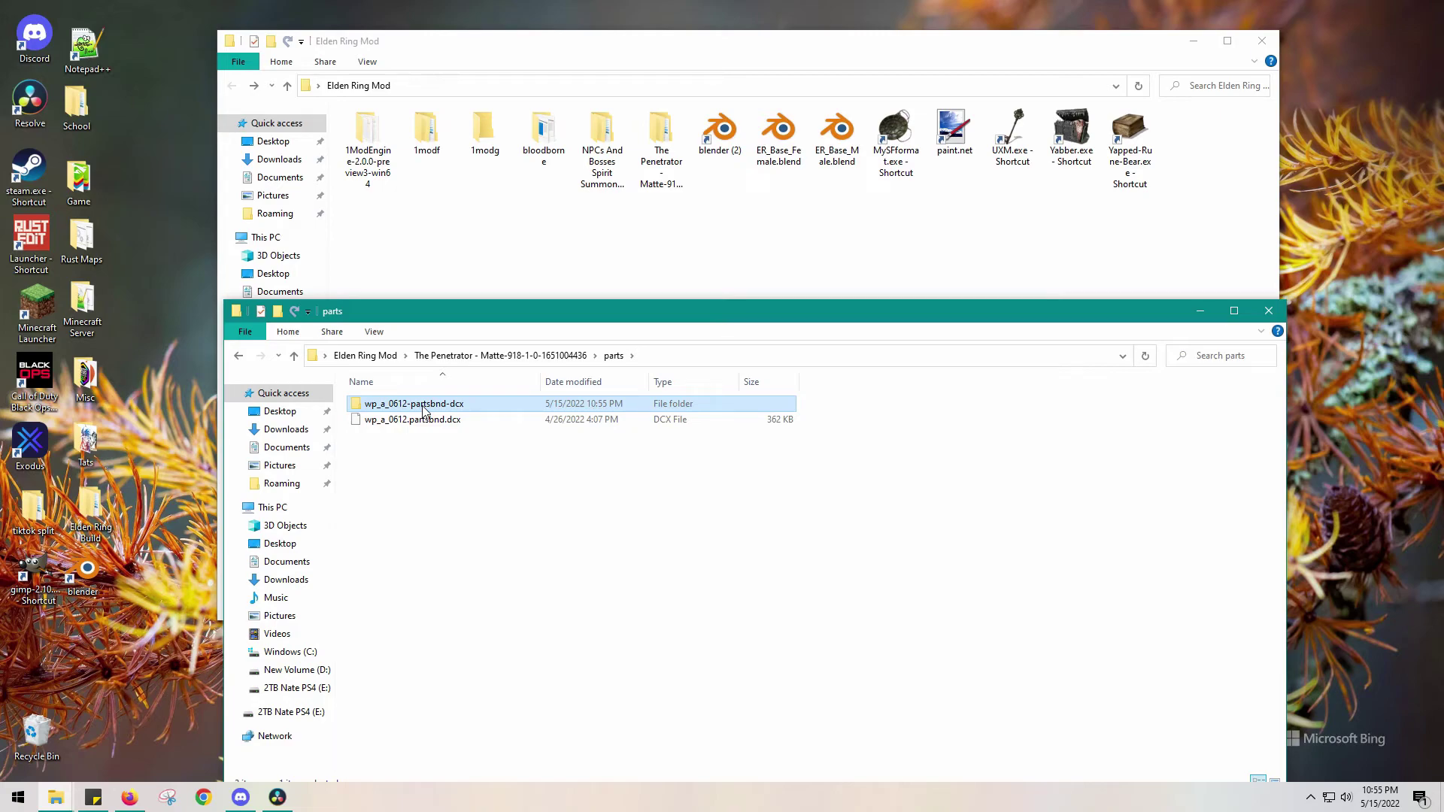
{"action": "double_click", "coordinate": [423, 407]}
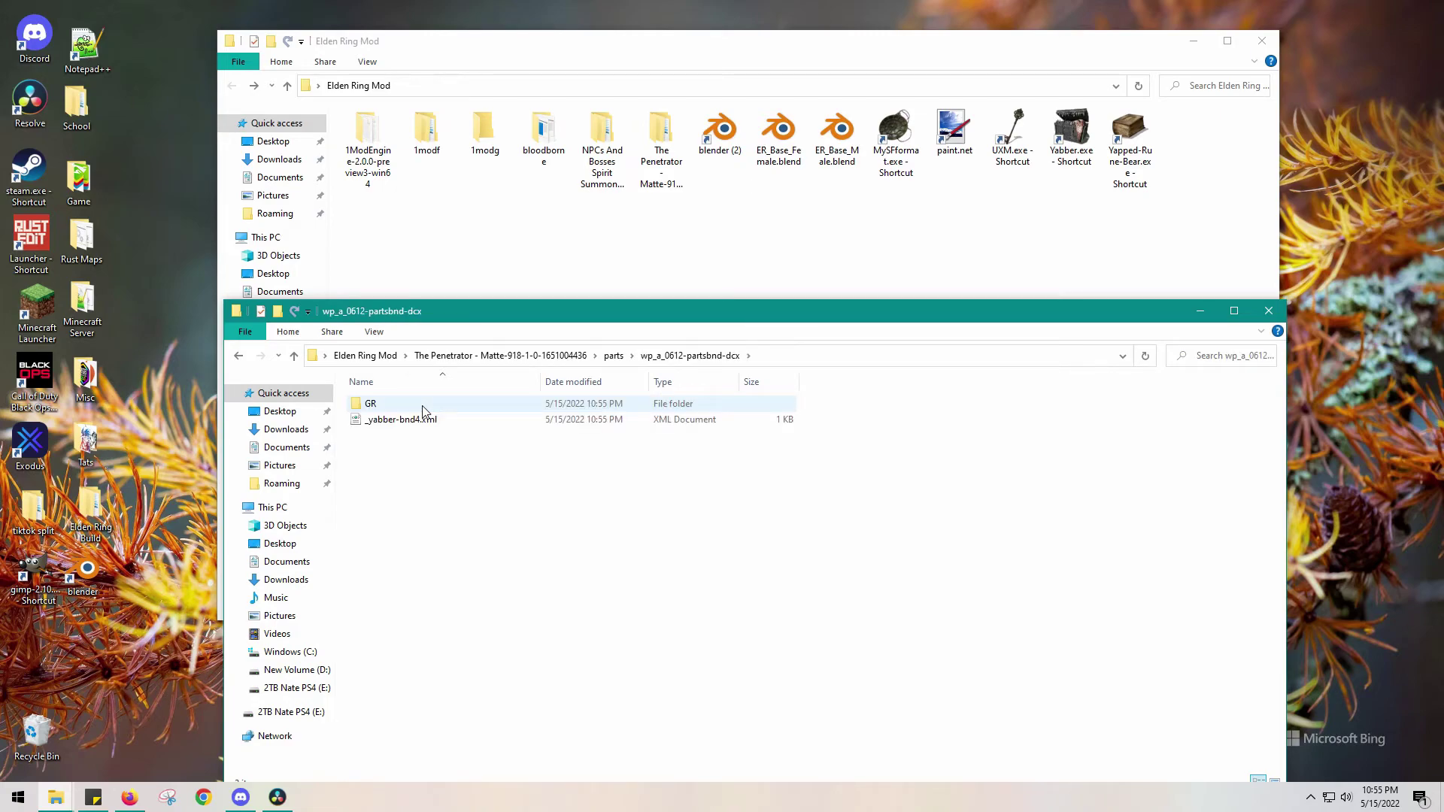
Go down through GR\data\INTERROOT_win64\parts\Weapon to the WP_A_0612 folder holding the unpacked weapon files.
{"action": "double_click", "coordinate": [424, 411]}
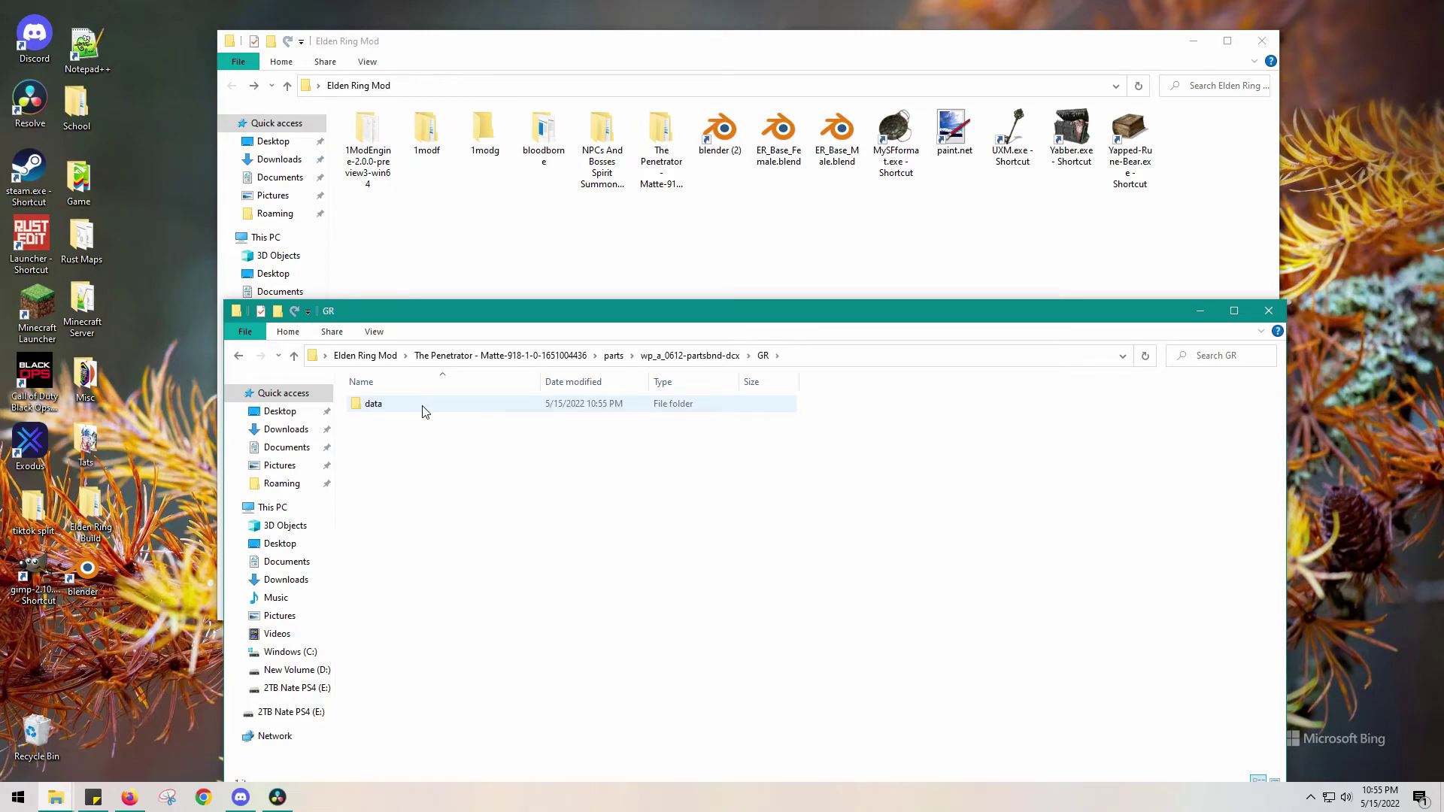
{"action": "double_click", "coordinate": [423, 411]}
{"action": "double_click", "coordinate": [424, 411]}
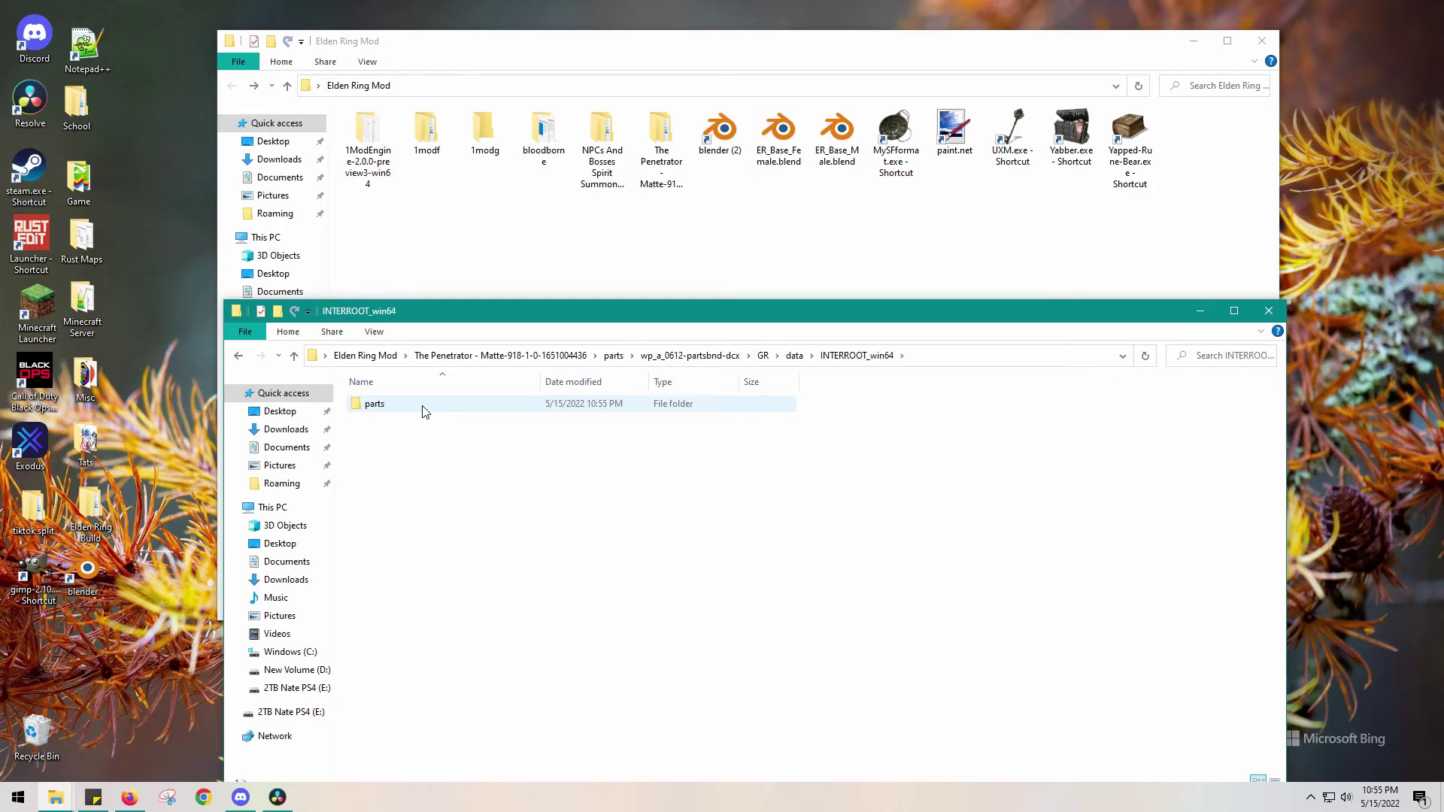
{"action": "double_click", "coordinate": [423, 411]}
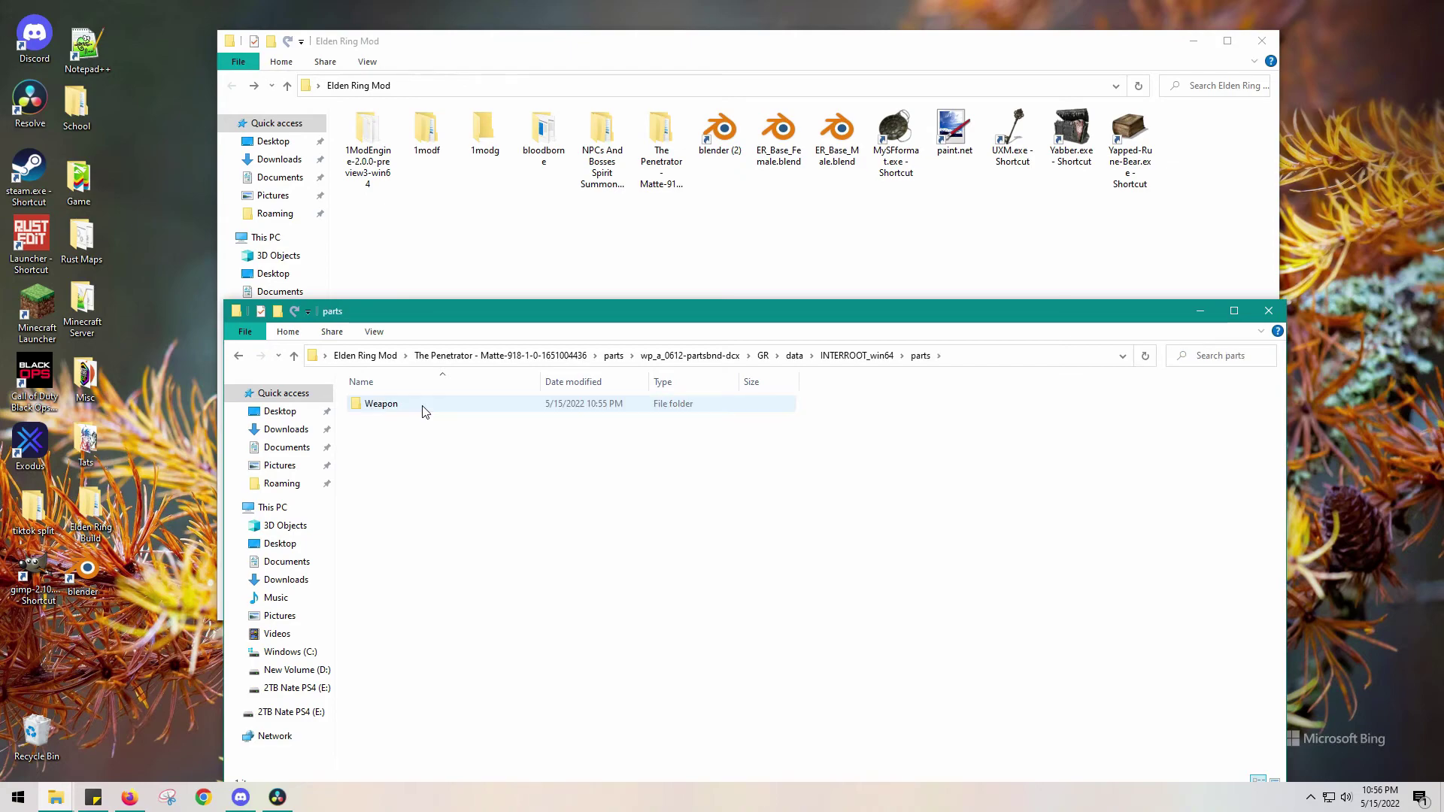
{"action": "double_click", "coordinate": [423, 410]}
{"action": "double_click", "coordinate": [424, 411]}
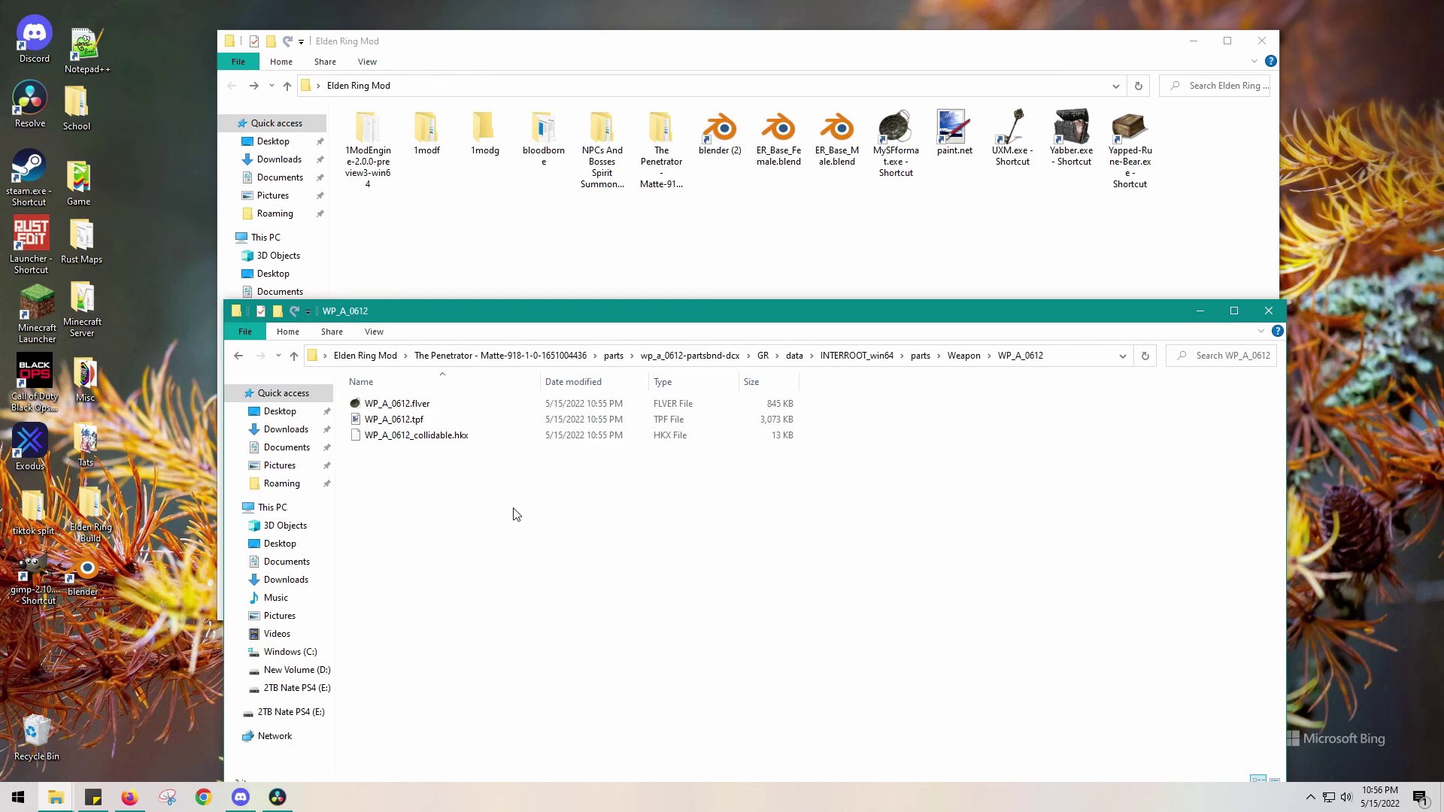
{"action": "key", "text": "alt+z"}
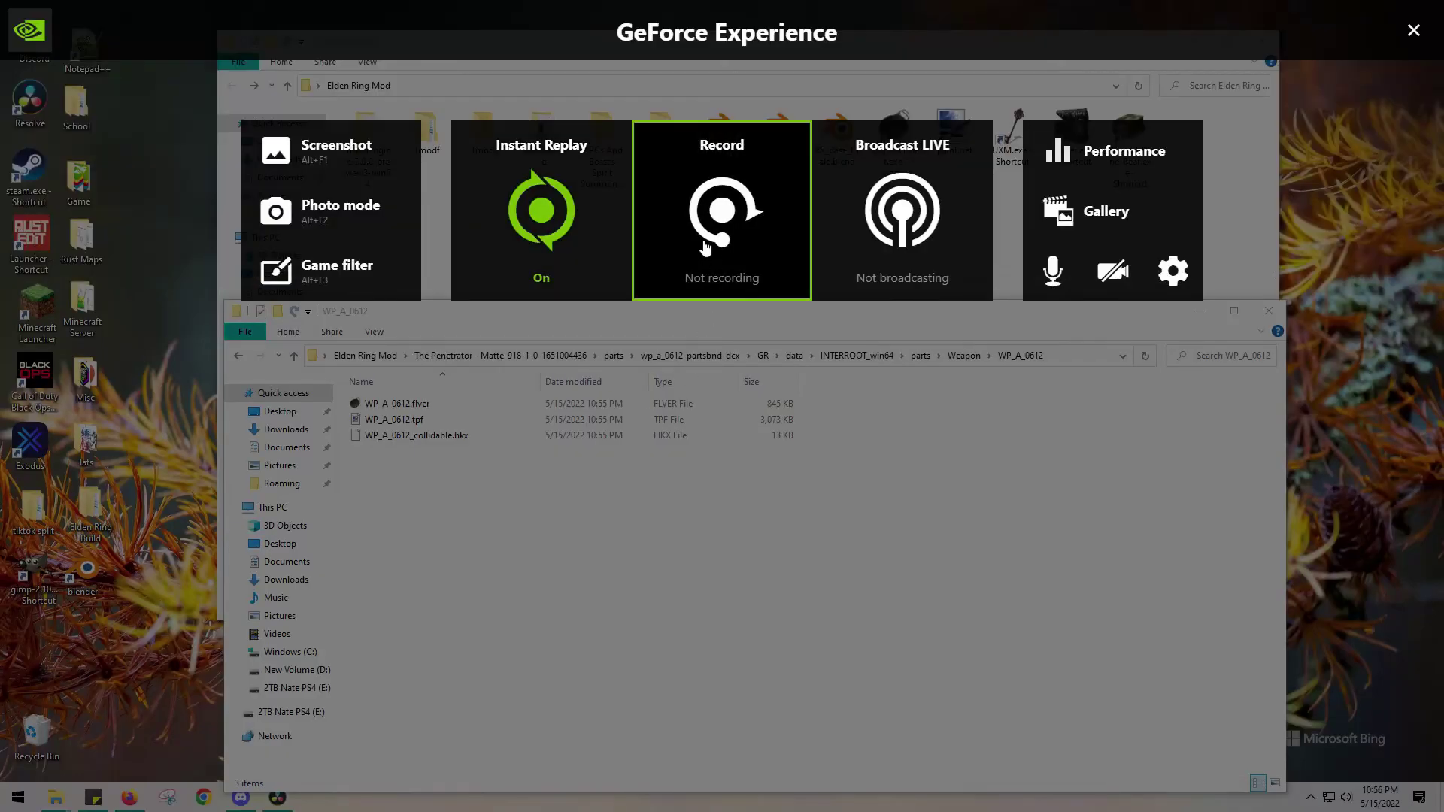